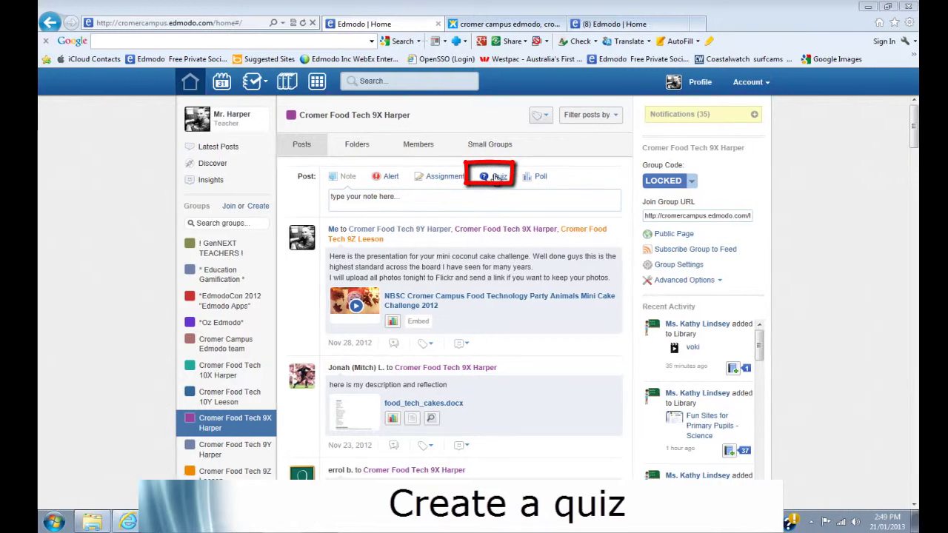
- Open the 9X Harper group's quiz post and browse the five saved quizzes without loading one
{"action": "left_click", "coordinate": [500, 177]}
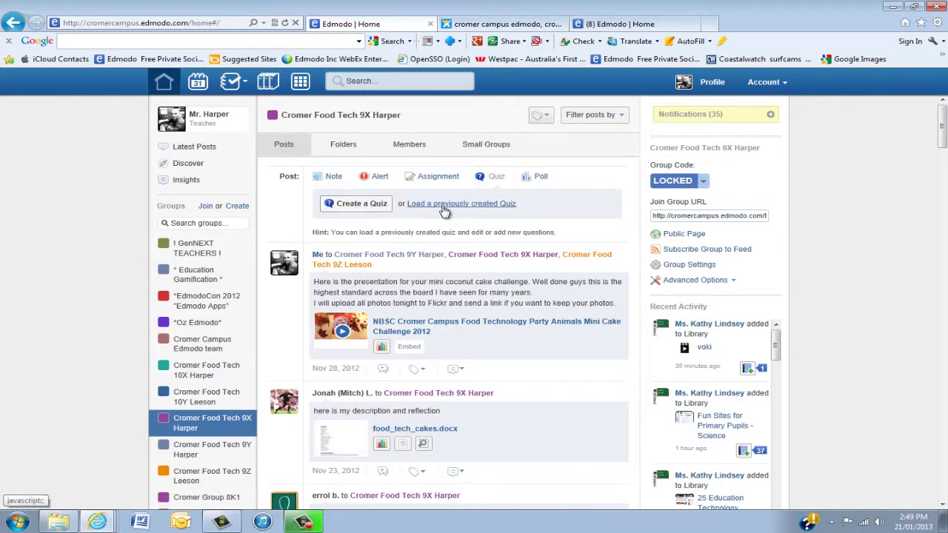
{"action": "left_click", "coordinate": [456, 204]}
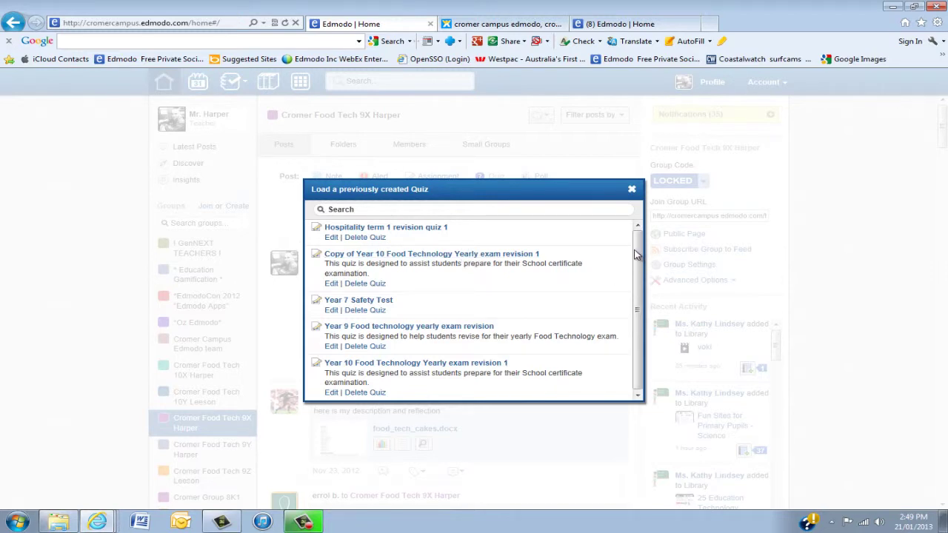
{"action": "scroll", "coordinate": [563, 286], "scroll_direction": "down", "scroll_amount": 1}
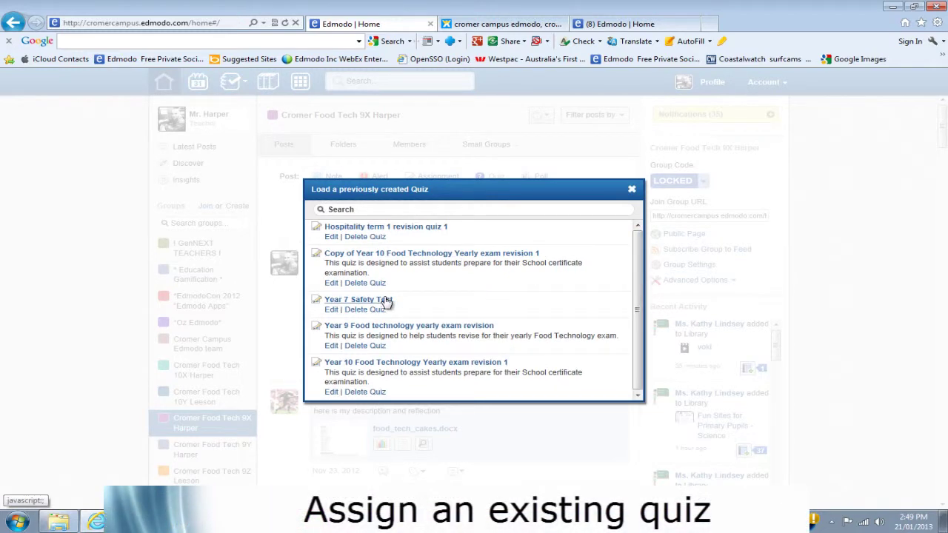
{"action": "left_click", "coordinate": [632, 190]}
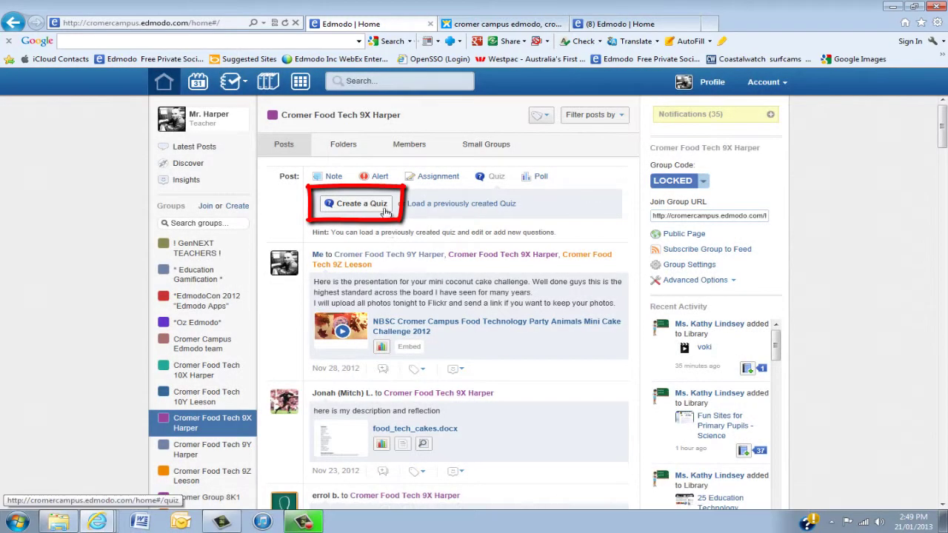
- Create a new quiz titled 'Test quiz' with a 20-minute time limit and description 'A test quiz.'
{"action": "left_click", "coordinate": [363, 206]}
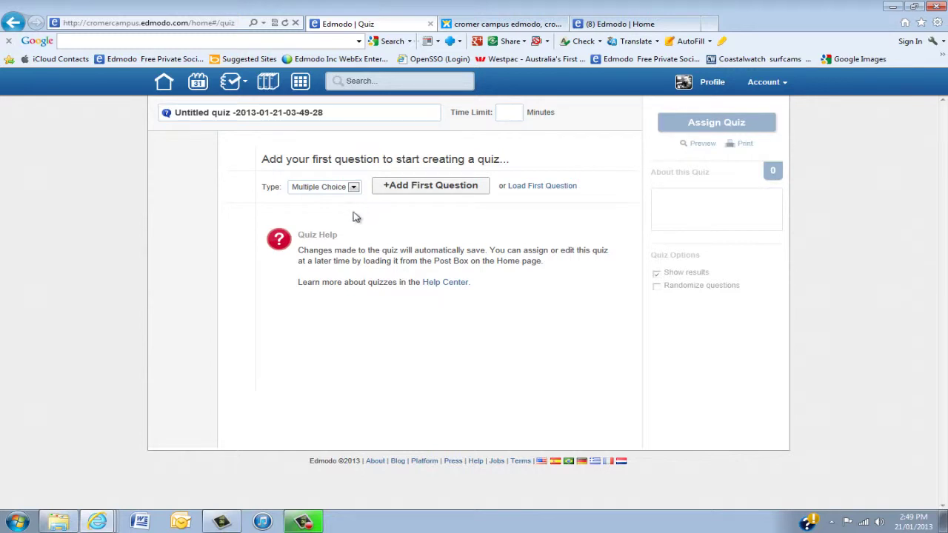
{"action": "left_click_drag", "start_coordinate": [329, 113], "coordinate": [170, 113]}
{"action": "type", "text": "Test q"}
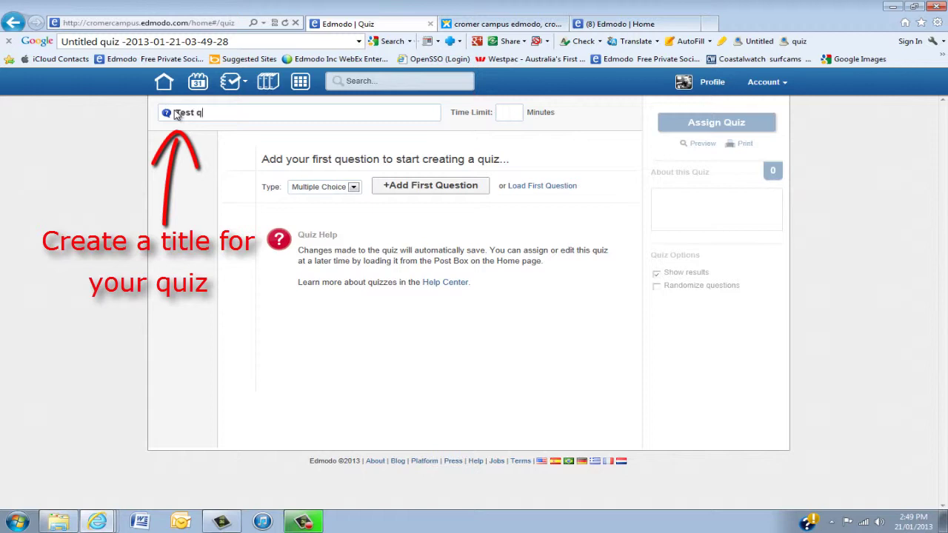
{"action": "type", "text": "uiz"}
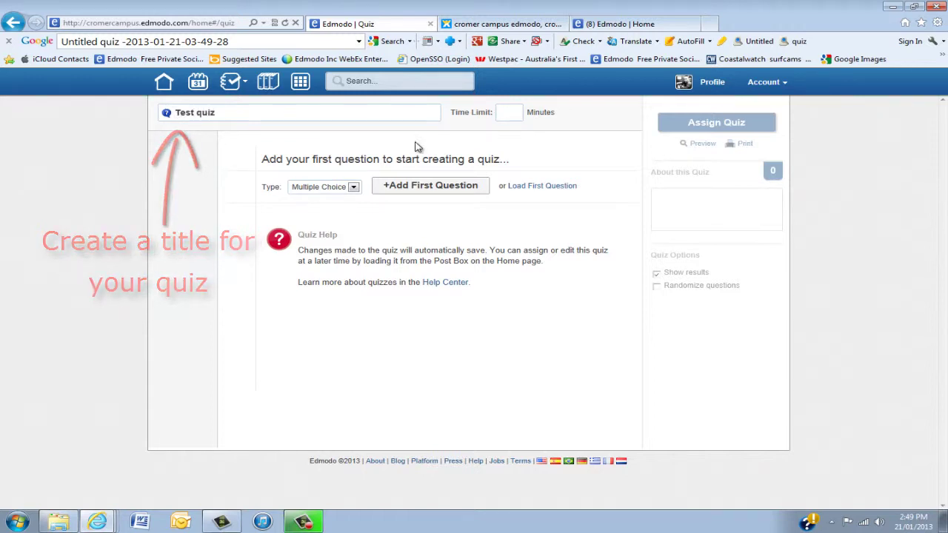
{"action": "left_click", "coordinate": [508, 112]}
{"action": "type", "text": "60"}
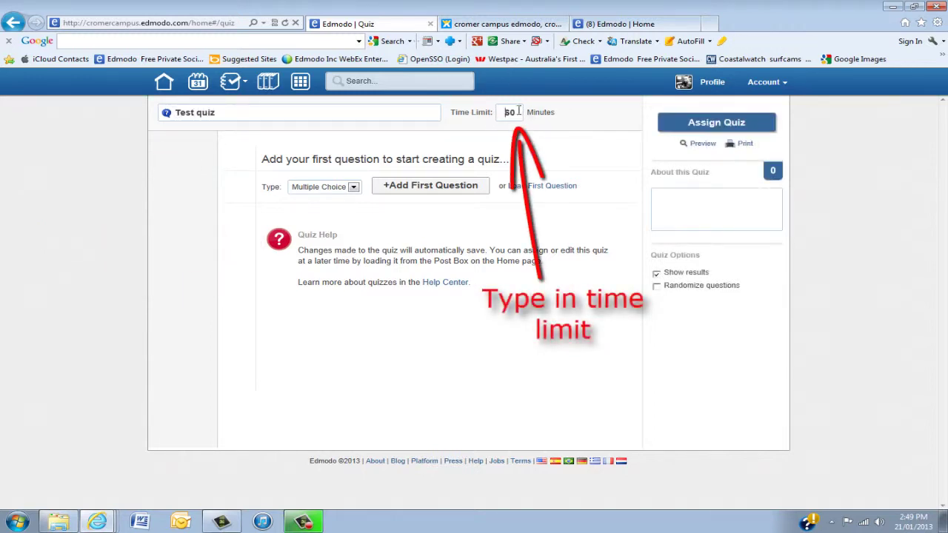
{"action": "key", "text": "BackSpace"}
{"action": "type", "text": "20"}
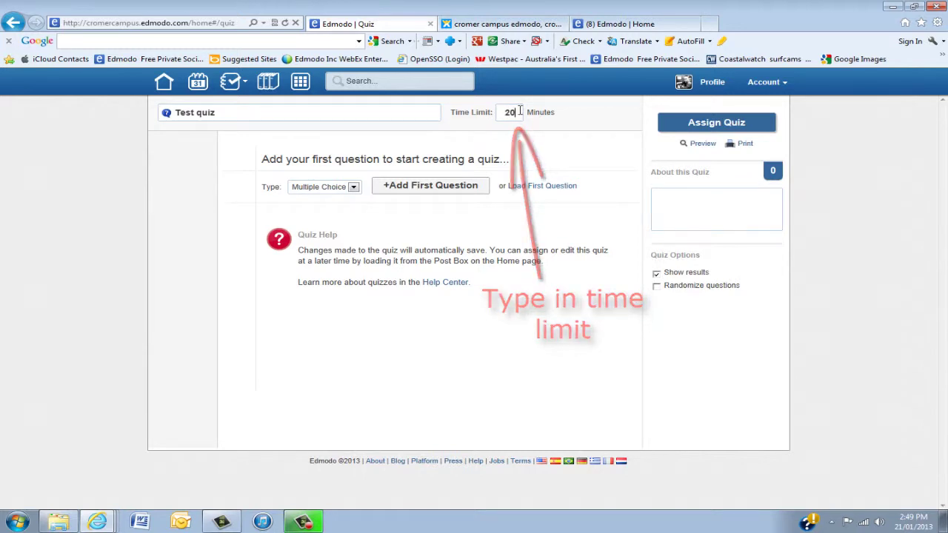
{"action": "left_click", "coordinate": [672, 197]}
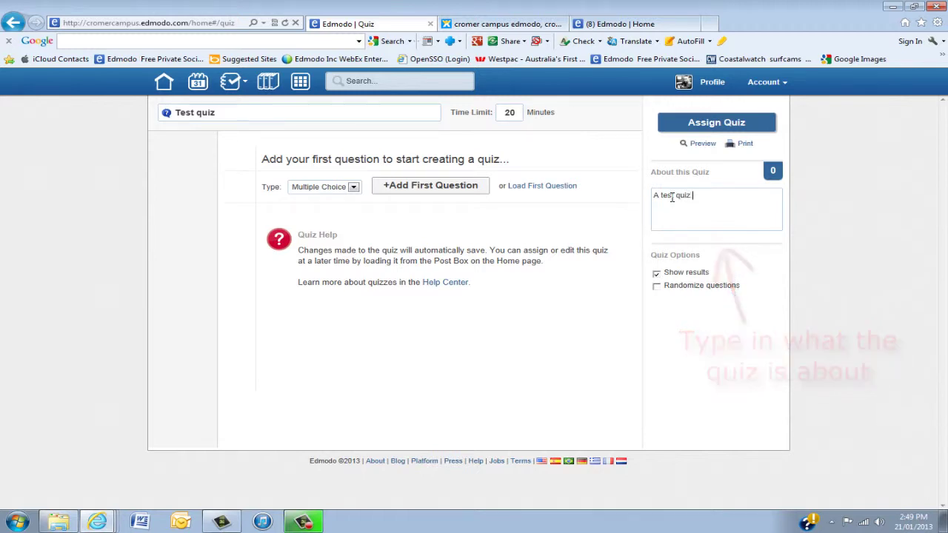
- Add the quiz's first question as a Multiple Choice question
{"action": "left_click", "coordinate": [354, 187]}
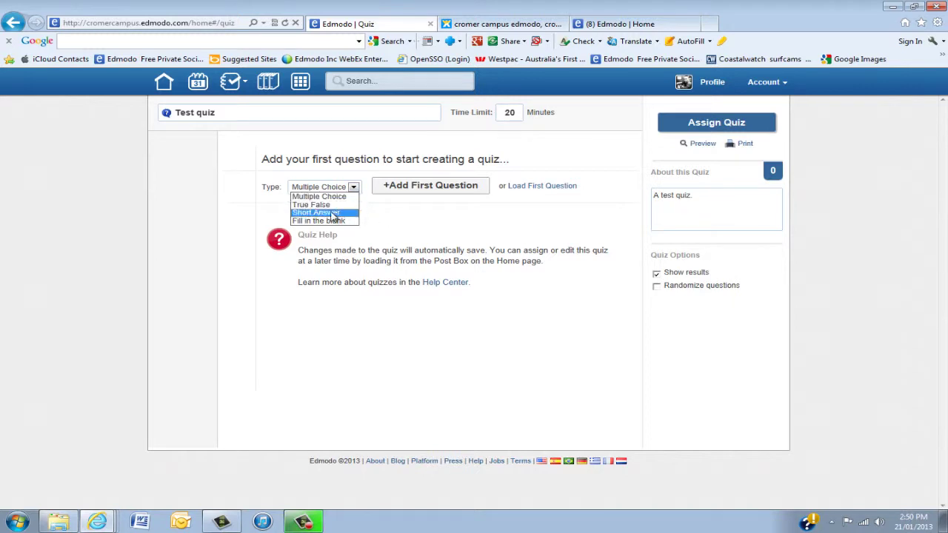
{"action": "left_click", "coordinate": [374, 215]}
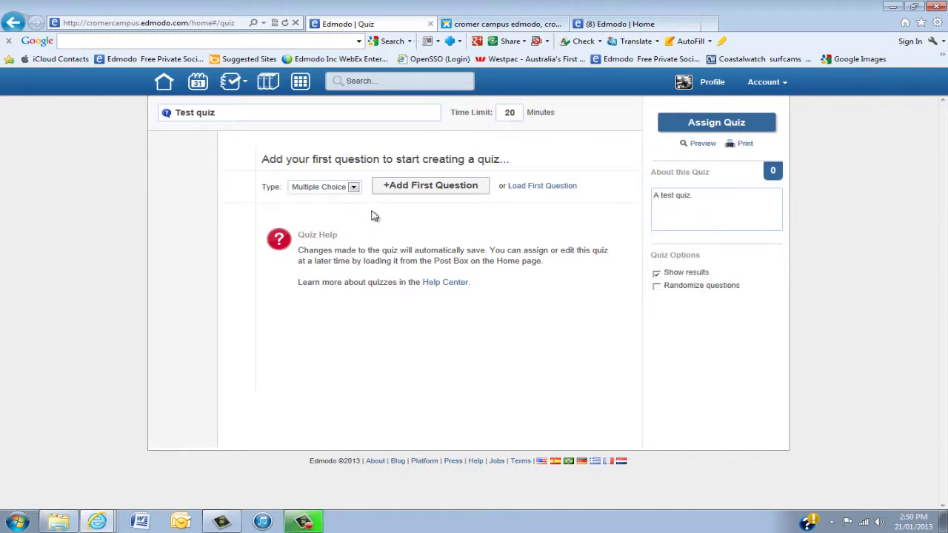
{"action": "left_click", "coordinate": [430, 185]}
- Write the question 'What is the quiz' with answers great, good, ok and bad
{"action": "left_click", "coordinate": [294, 205]}
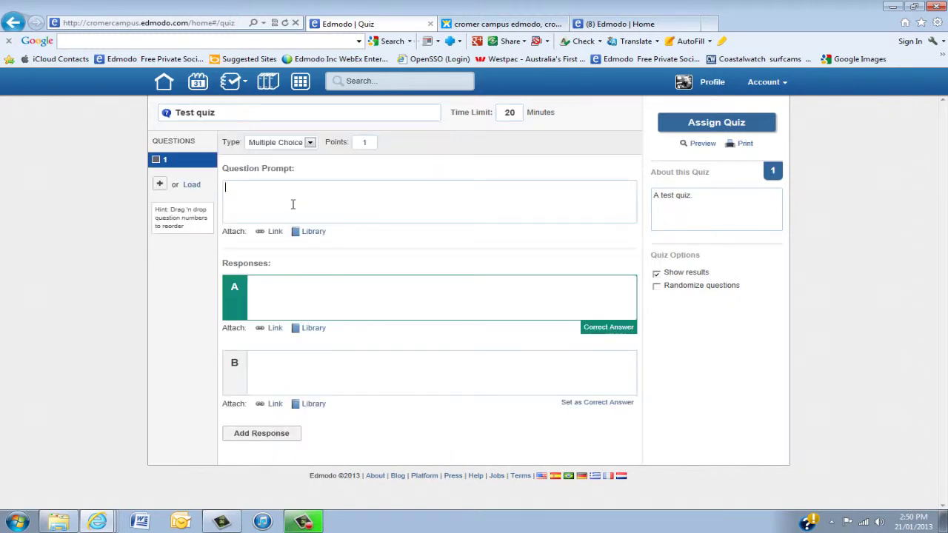
{"action": "type", "text": "What is the quiz"}
{"action": "left_click", "coordinate": [267, 287]}
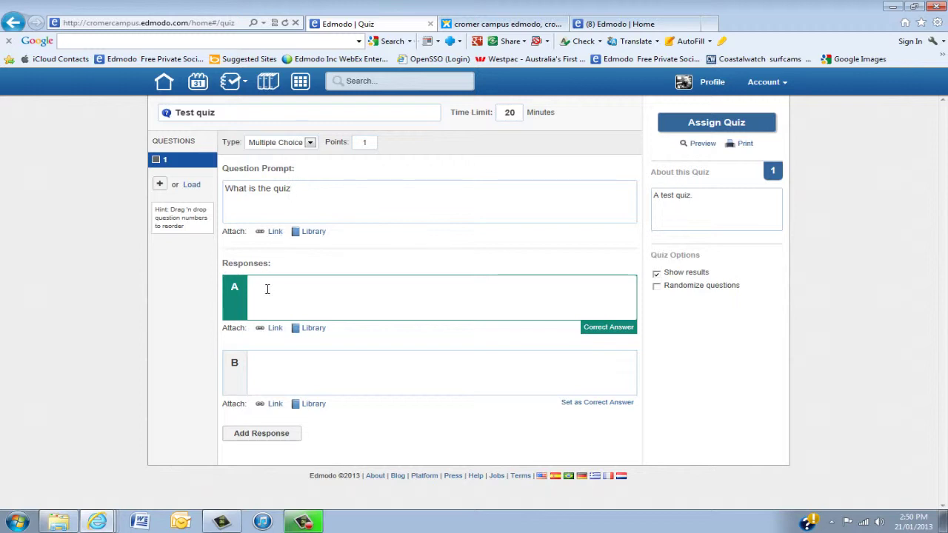
{"action": "type", "text": "gre"}
{"action": "left_click", "coordinate": [278, 374]}
{"action": "left_click", "coordinate": [265, 435]}
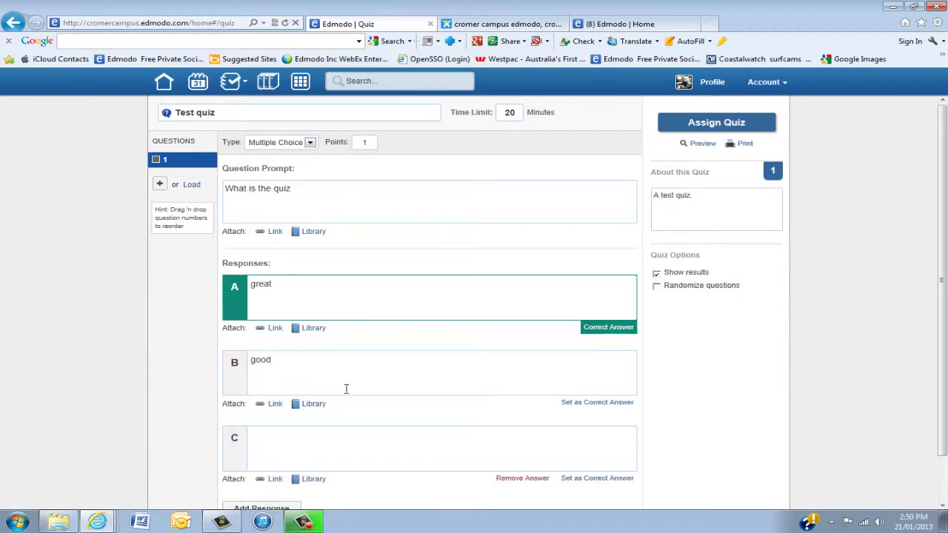
{"action": "scroll", "coordinate": [350, 385], "scroll_direction": "down", "scroll_amount": 1}
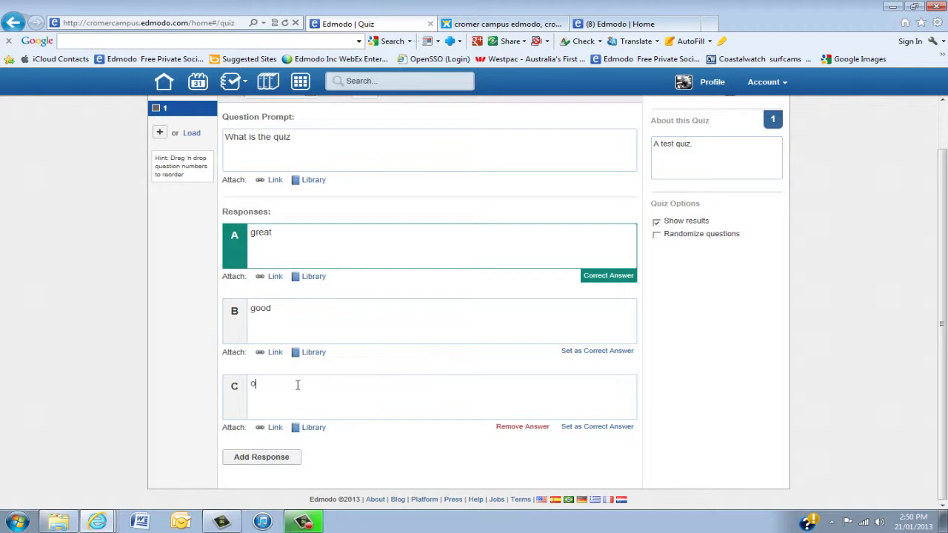
{"action": "left_click", "coordinate": [256, 458]}
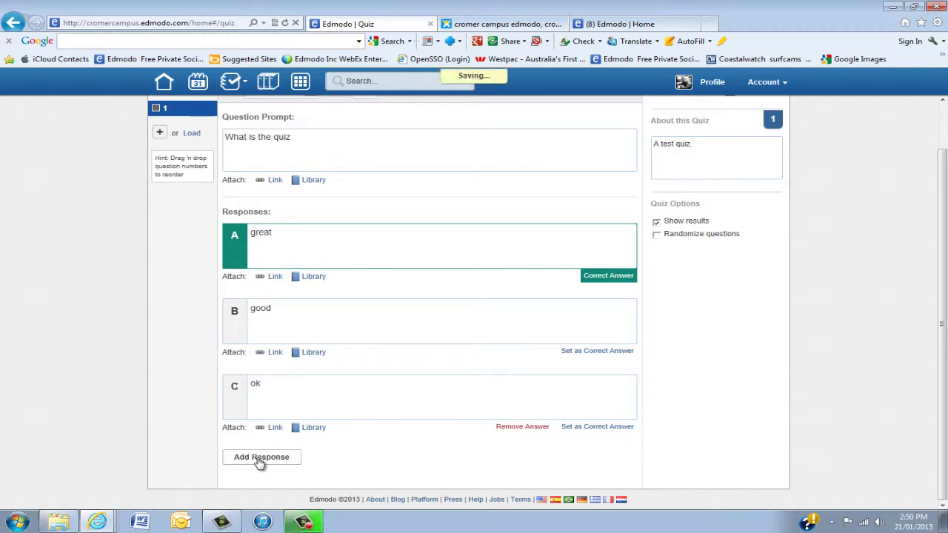
{"action": "type", "text": "bad"}
{"action": "scroll", "coordinate": [408, 373], "scroll_direction": "down", "scroll_amount": 1}
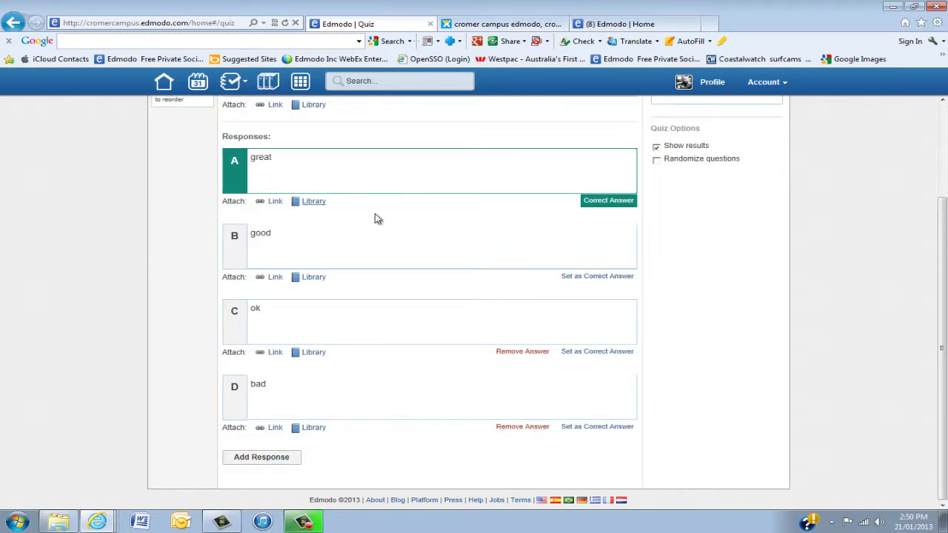
- Mark good as the correct answer, leaving an added blank fifth response
{"action": "left_click", "coordinate": [605, 277]}
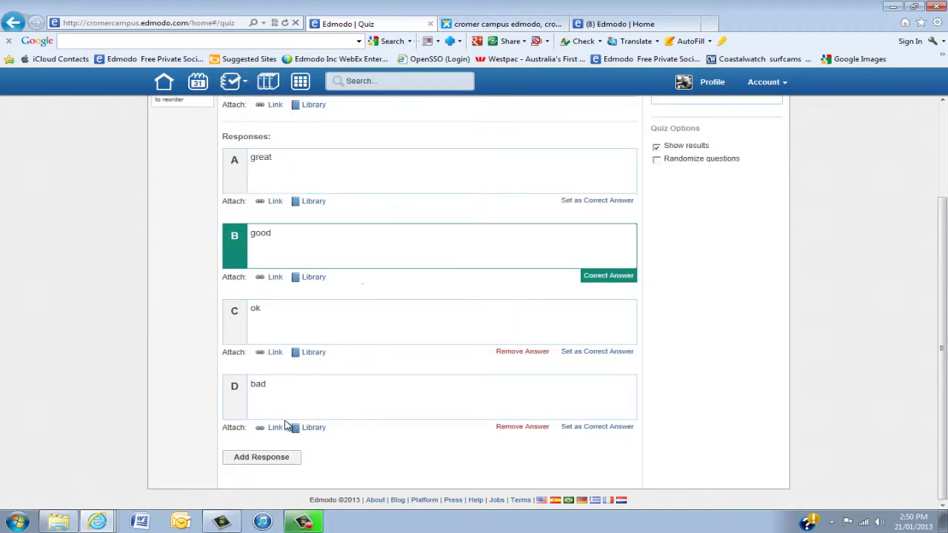
{"action": "left_click", "coordinate": [277, 462]}
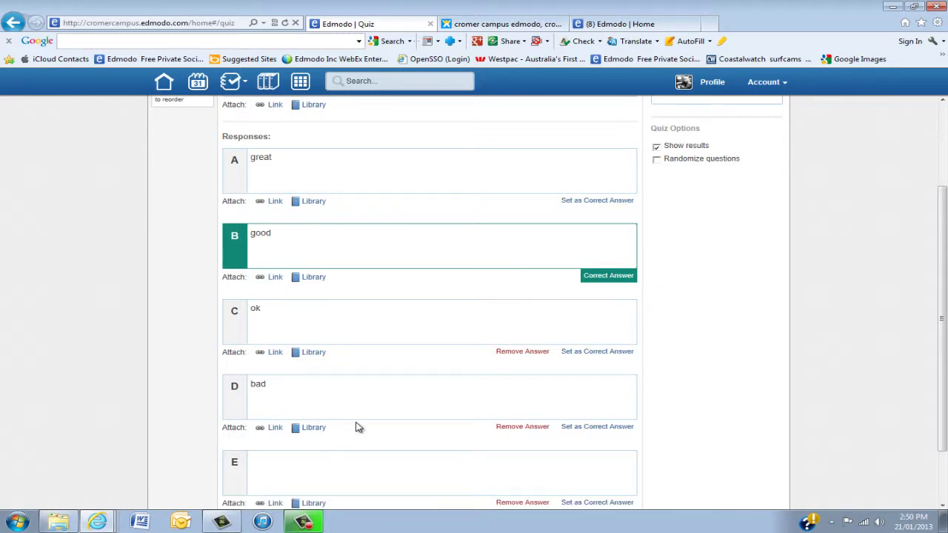
{"action": "scroll", "coordinate": [356, 422], "scroll_direction": "up", "scroll_amount": 3}
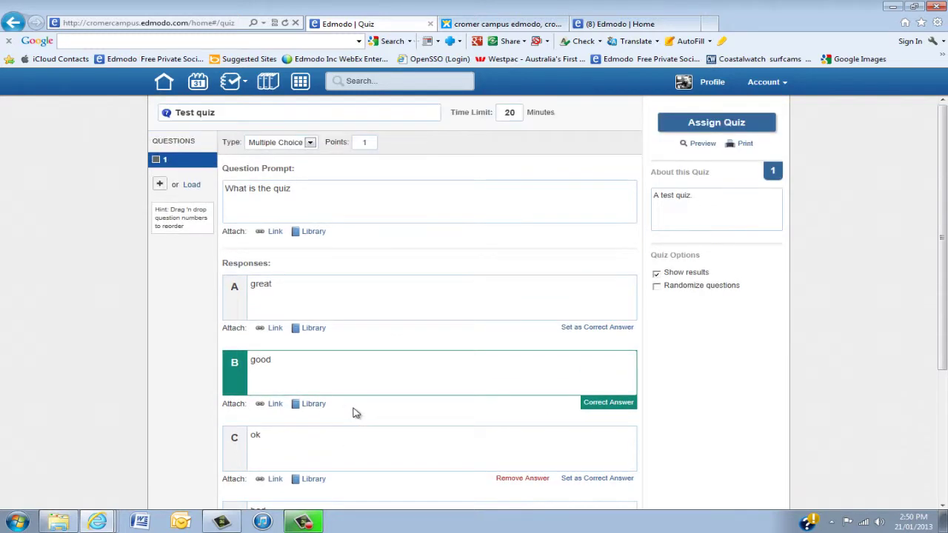
- Load the saved kitchen-safety True/False and large stove fire questions as questions 2 and 3
{"action": "left_click", "coordinate": [192, 186]}
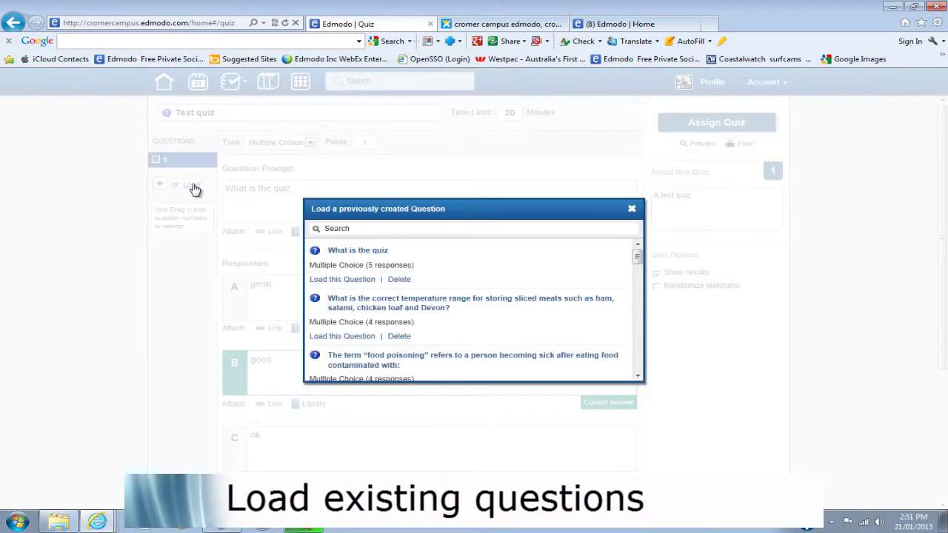
{"action": "left_click_drag", "start_coordinate": [639, 258], "coordinate": [641, 346]}
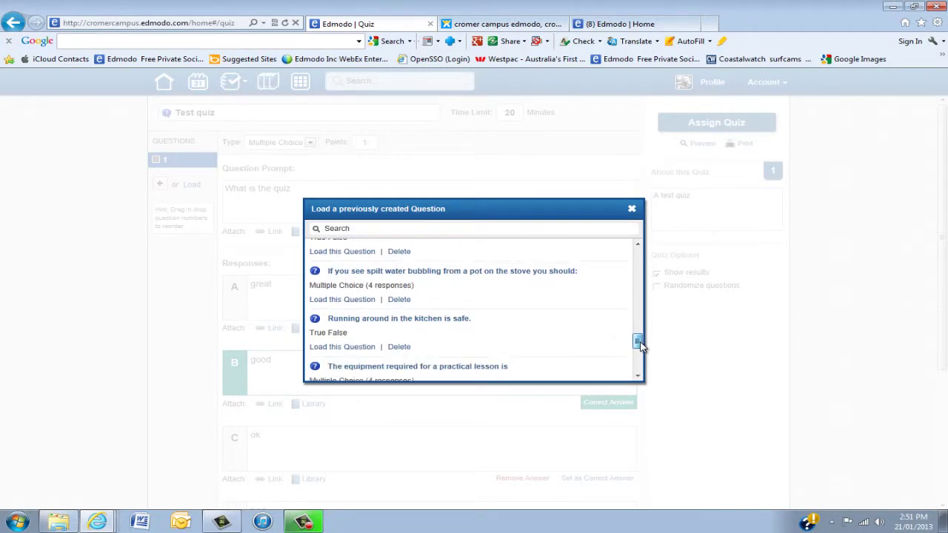
{"action": "left_click", "coordinate": [393, 319]}
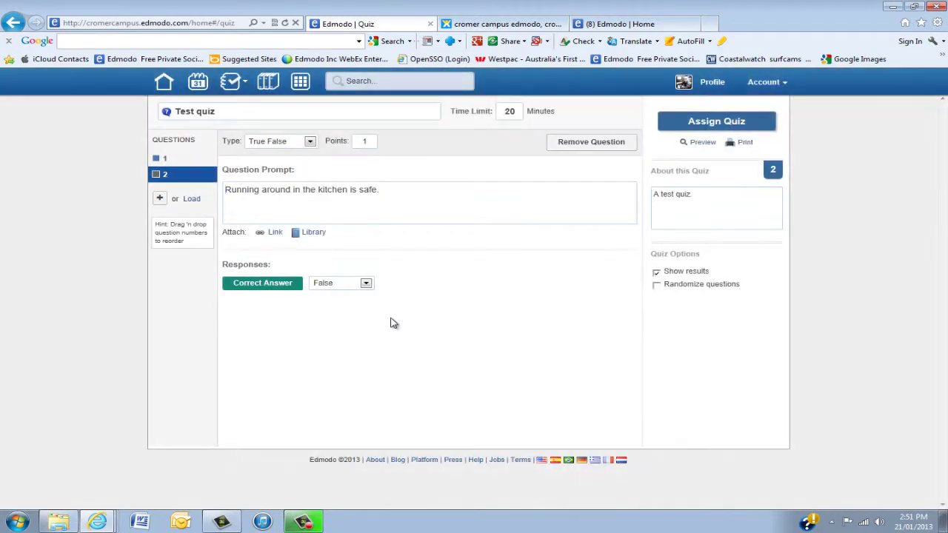
{"action": "left_click", "coordinate": [192, 199]}
{"action": "left_click_drag", "start_coordinate": [638, 258], "coordinate": [637, 330]}
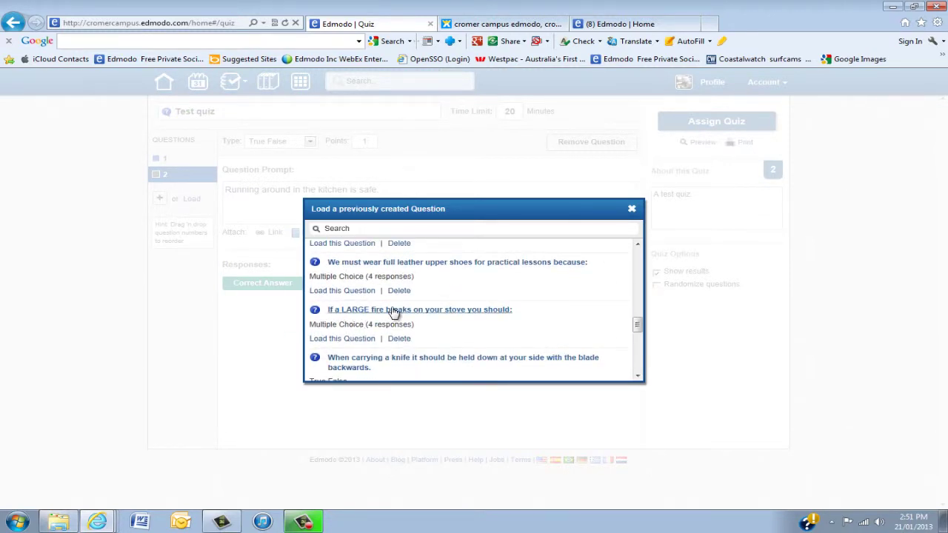
{"action": "left_click", "coordinate": [392, 311]}
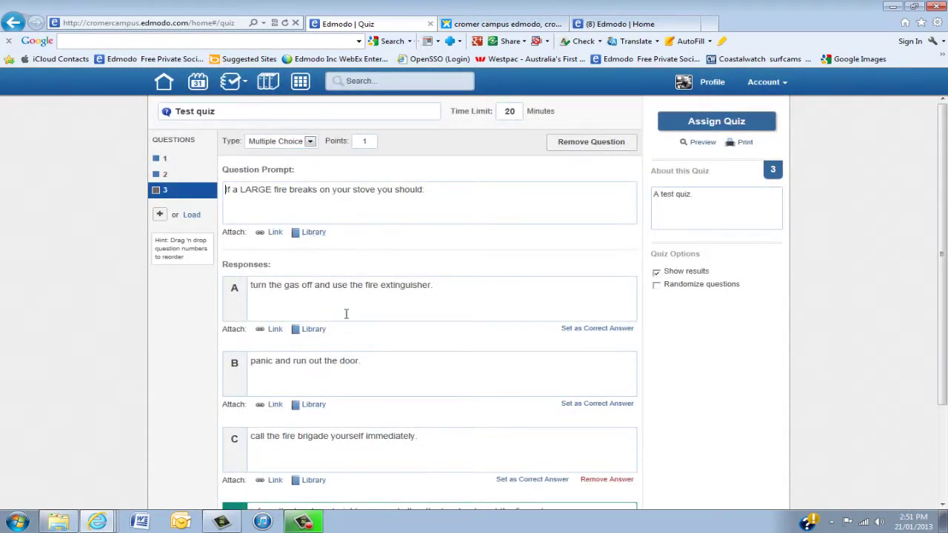
- Tick Randomize questions under Test quiz's Quiz Options
{"action": "scroll", "coordinate": [494, 307], "scroll_direction": "down", "scroll_amount": 3}
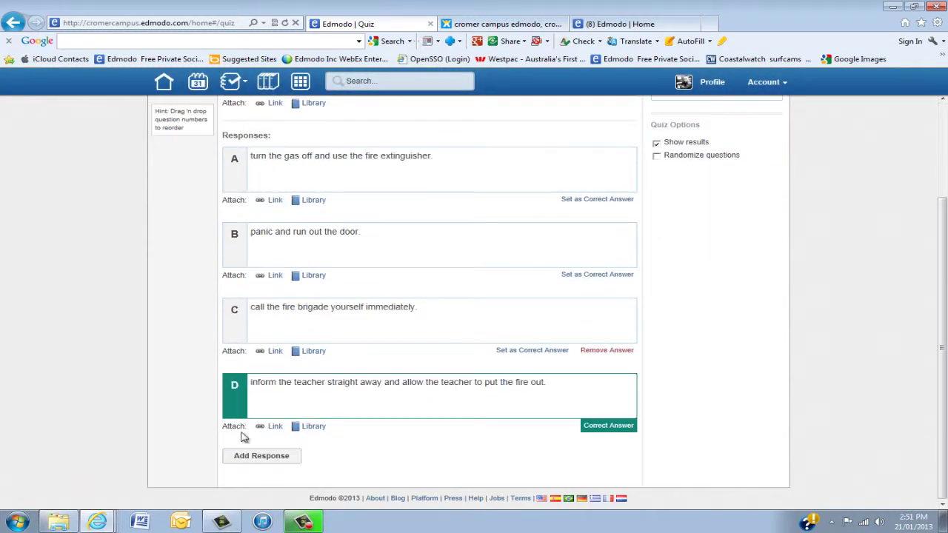
{"action": "scroll", "coordinate": [259, 370], "scroll_direction": "up", "scroll_amount": 1}
{"action": "scroll", "coordinate": [254, 354], "scroll_direction": "up", "scroll_amount": 2}
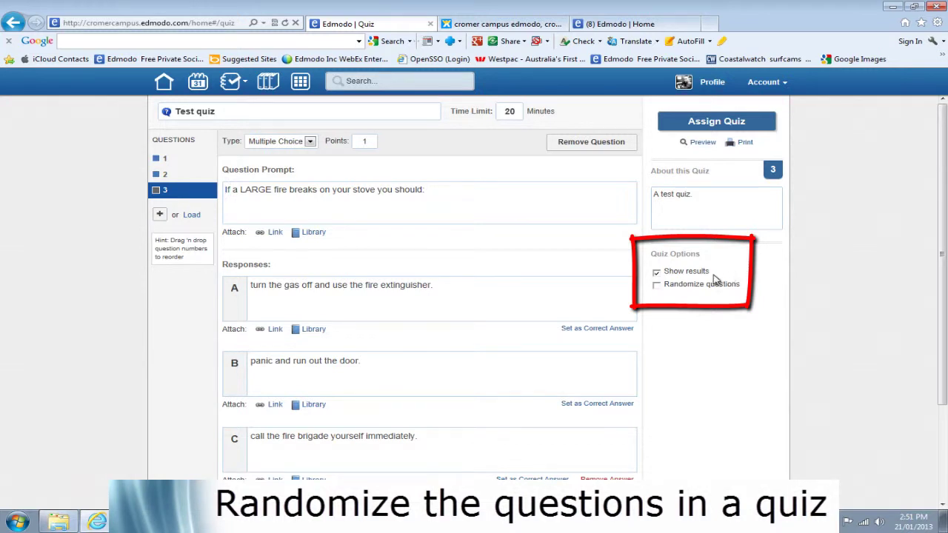
{"action": "left_click", "coordinate": [657, 285]}
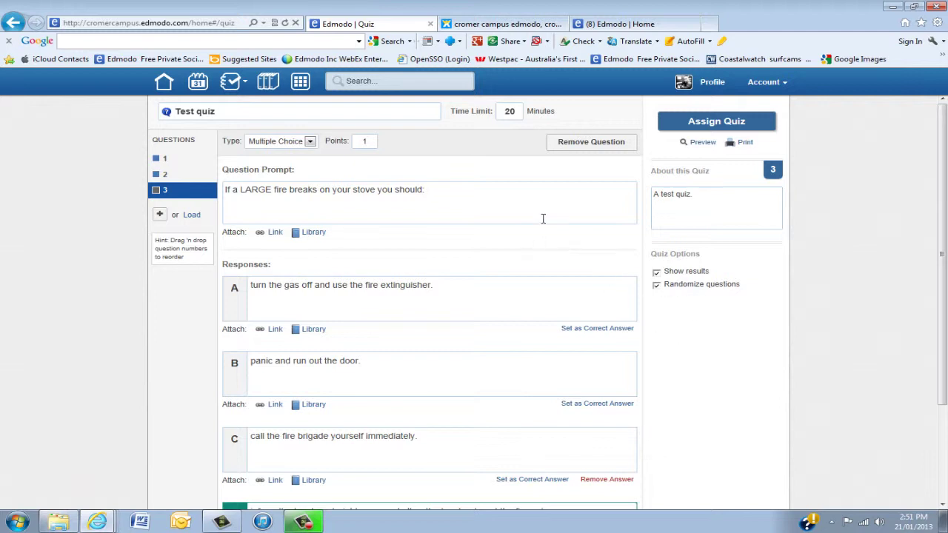
- Attempt a preview, then remove question 1's empty answer E flagged by the error
{"action": "left_click", "coordinate": [704, 143]}
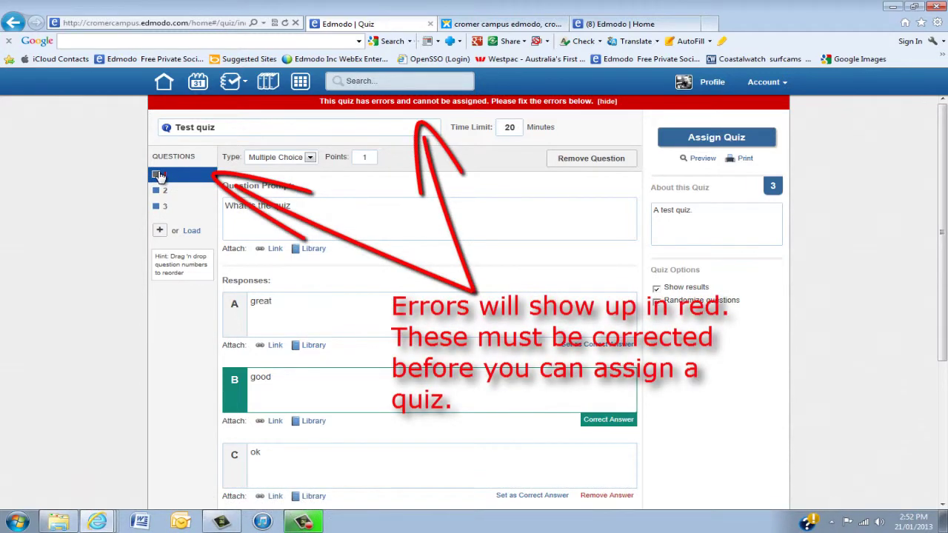
{"action": "scroll", "coordinate": [364, 275], "scroll_direction": "down", "scroll_amount": 3}
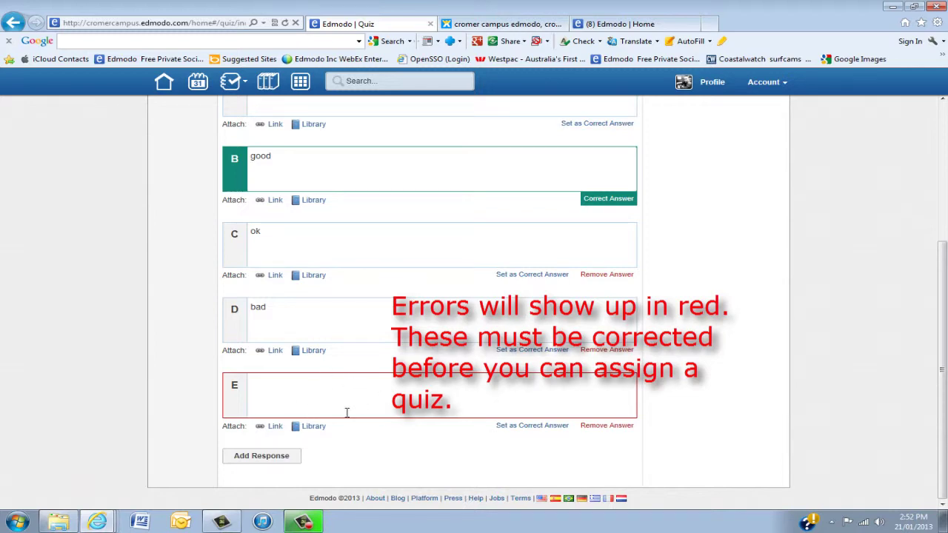
{"action": "left_click", "coordinate": [607, 426]}
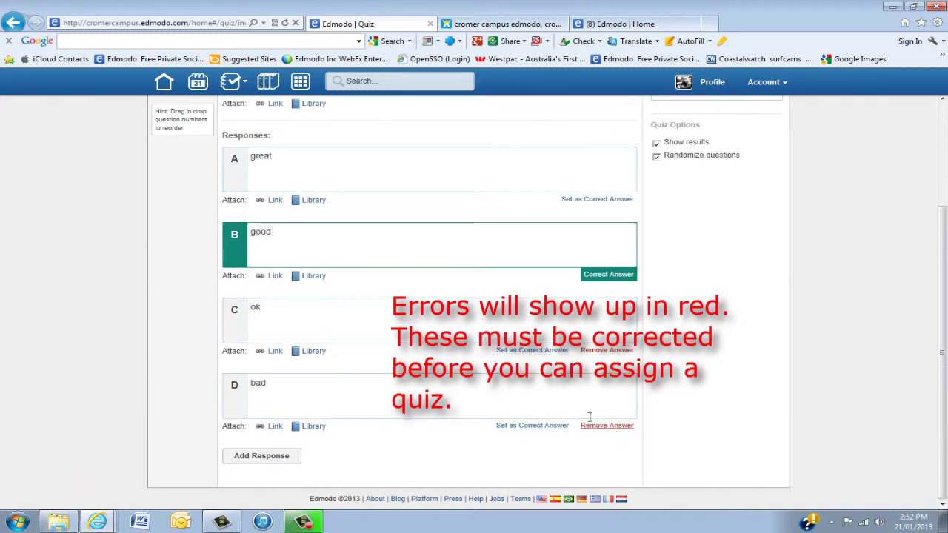
{"action": "scroll", "coordinate": [467, 344], "scroll_direction": "up", "scroll_amount": 3}
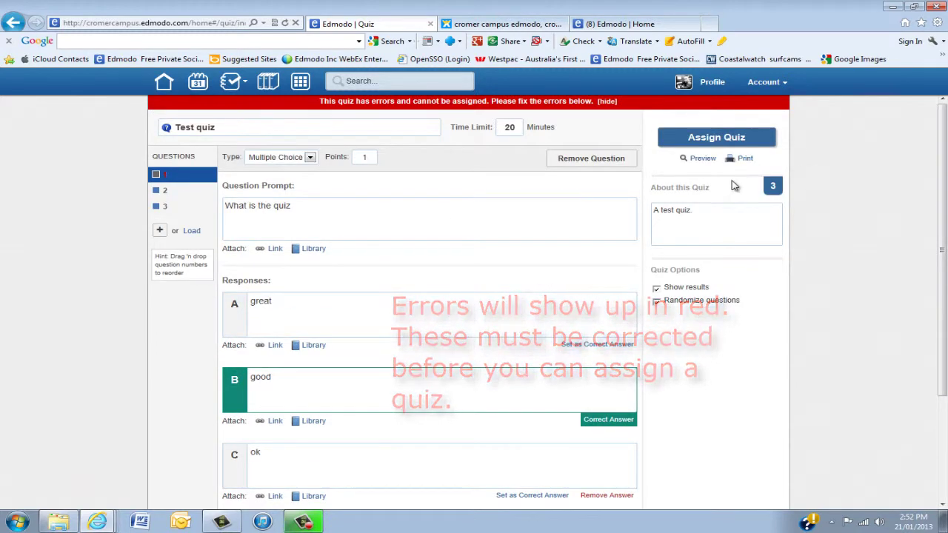
- Preview Test quiz answering good, the first fire option and False, submit it, then end the preview
{"action": "left_click", "coordinate": [704, 160]}
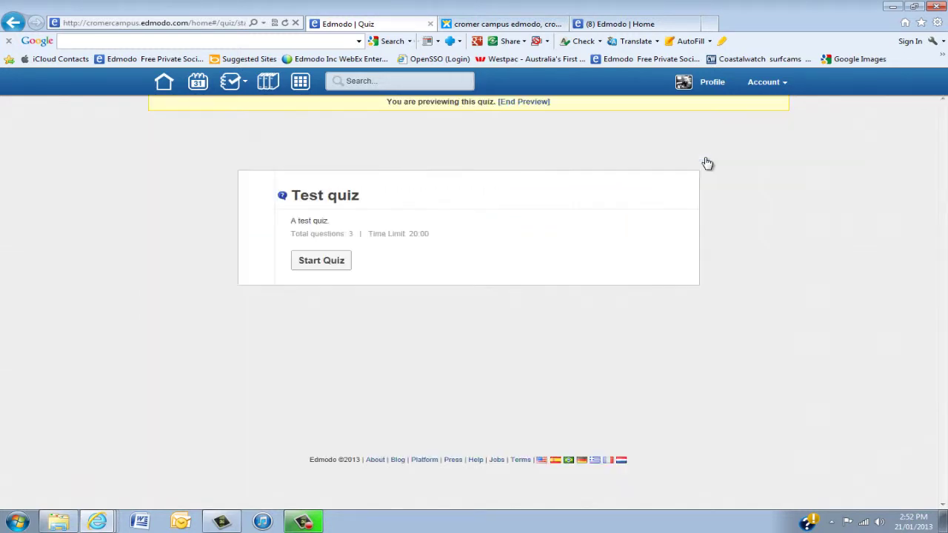
{"action": "left_click", "coordinate": [323, 261]}
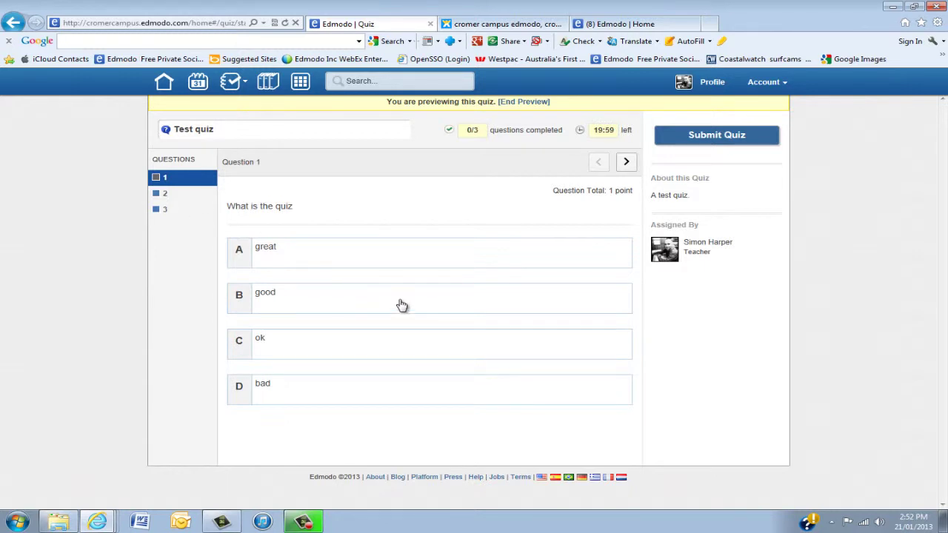
{"action": "left_click", "coordinate": [274, 297]}
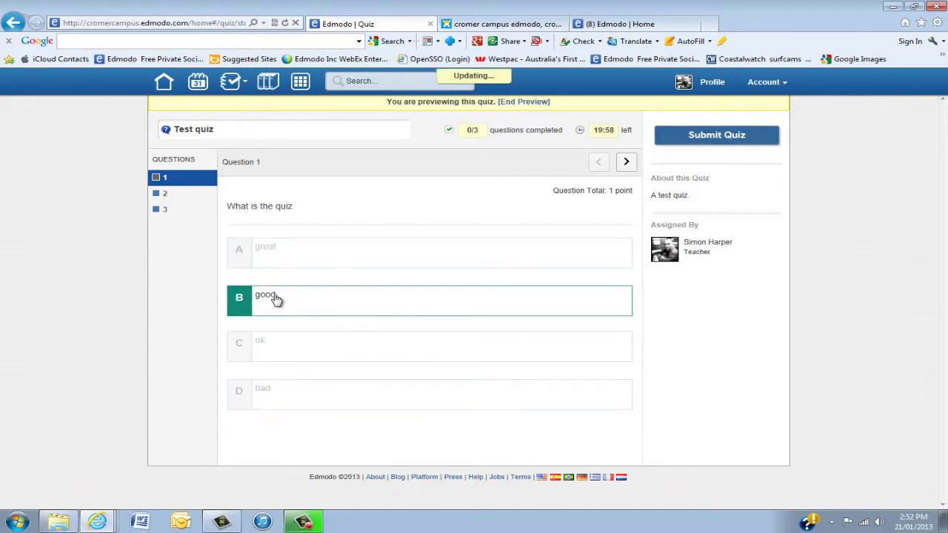
{"action": "left_click", "coordinate": [626, 162]}
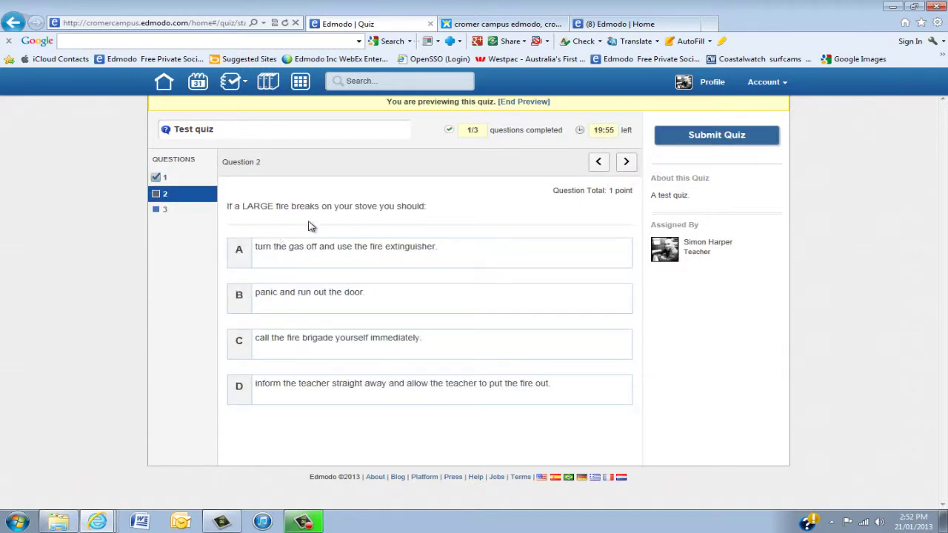
{"action": "left_click", "coordinate": [354, 253]}
{"action": "left_click", "coordinate": [626, 162]}
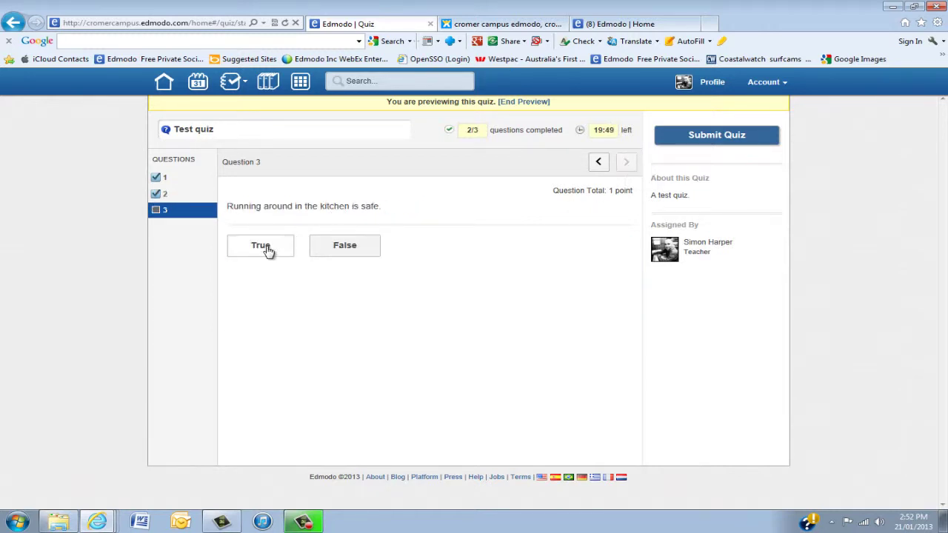
{"action": "left_click", "coordinate": [348, 253]}
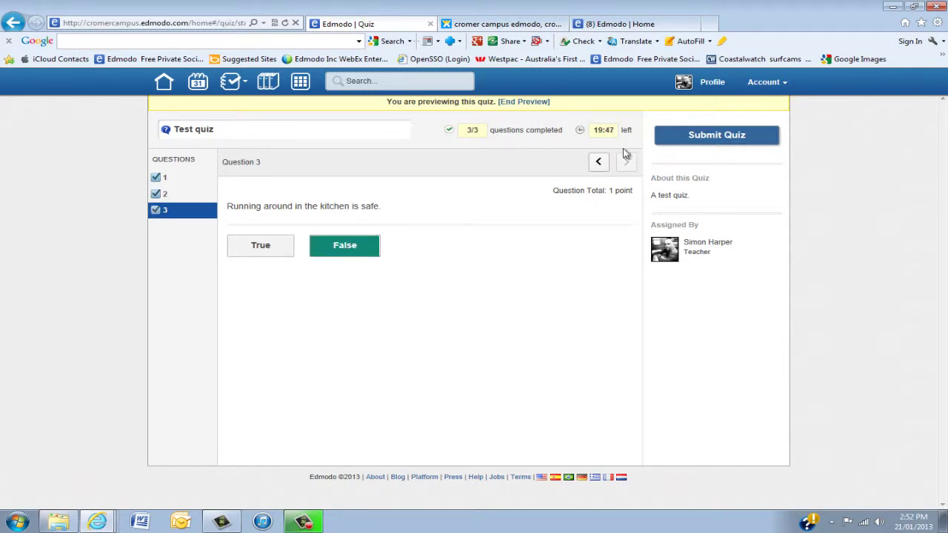
{"action": "left_click", "coordinate": [720, 141]}
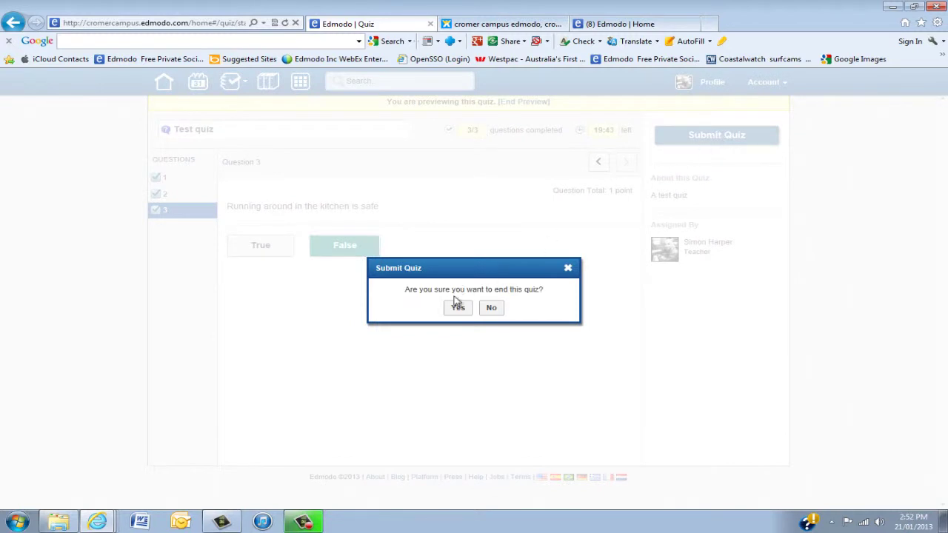
{"action": "left_click", "coordinate": [459, 311]}
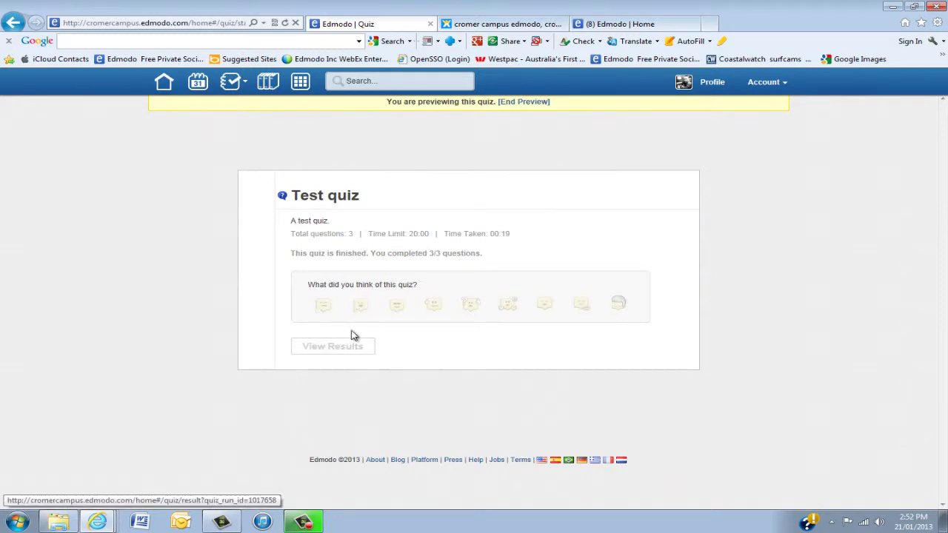
{"action": "left_click", "coordinate": [528, 104]}
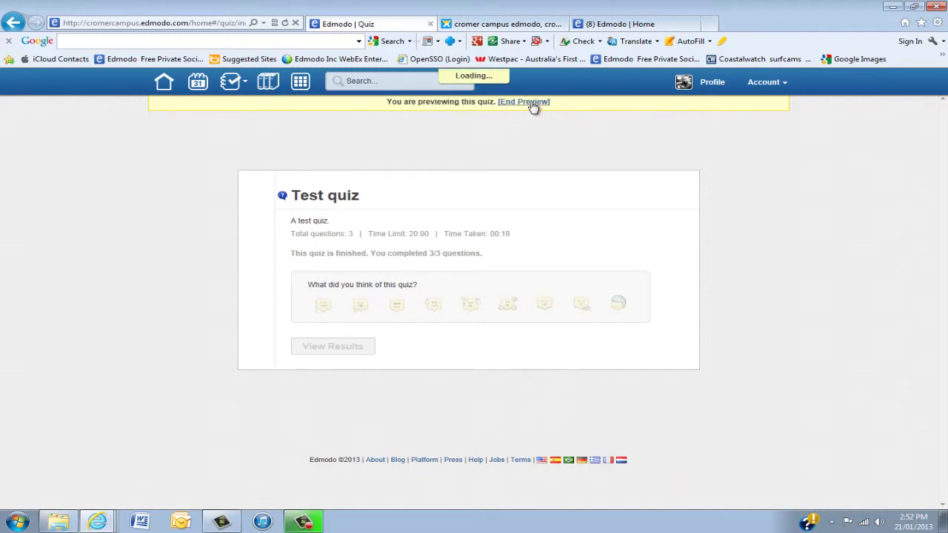
- Go back to the Edmodo home feed from the Test quiz editor
{"action": "scroll", "coordinate": [525, 277], "scroll_direction": "down", "scroll_amount": 4}
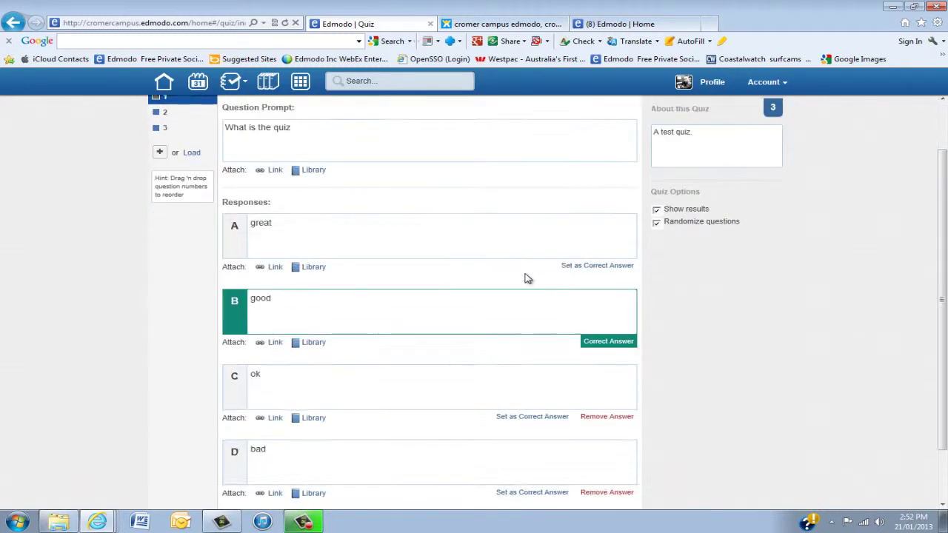
{"action": "scroll", "coordinate": [527, 275], "scroll_direction": "up", "scroll_amount": 4}
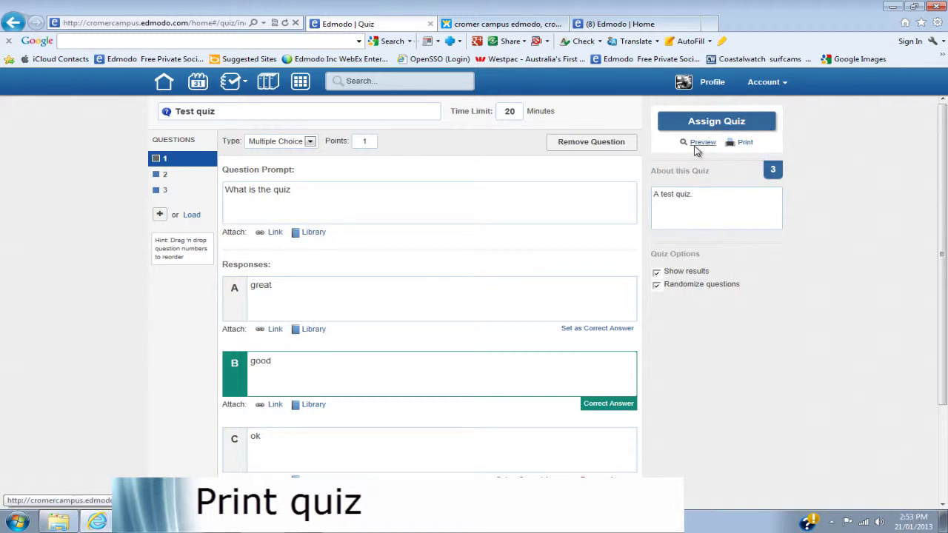
{"action": "left_click", "coordinate": [164, 83]}
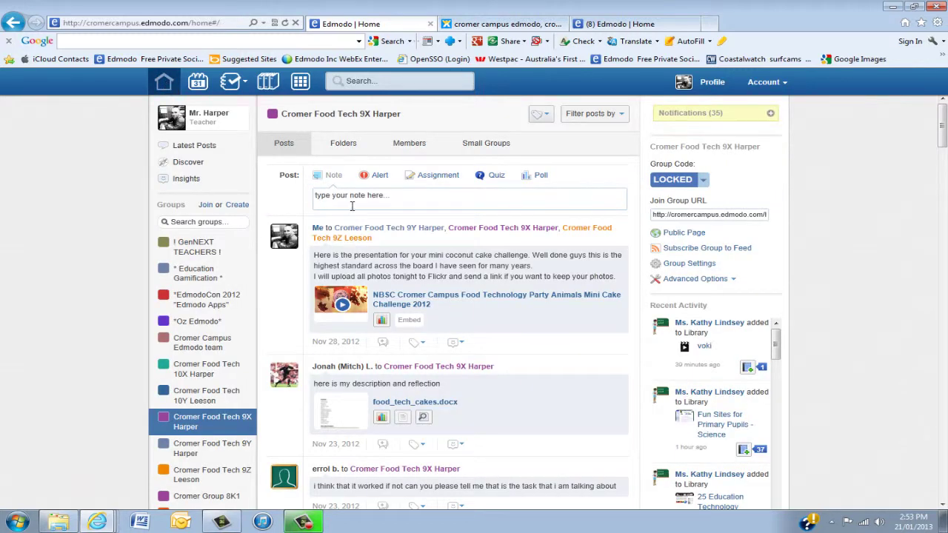
- Load the saved 'Hospitality term 1 revision quiz 1' into a new 9X Harper quiz post
{"action": "left_click", "coordinate": [496, 176]}
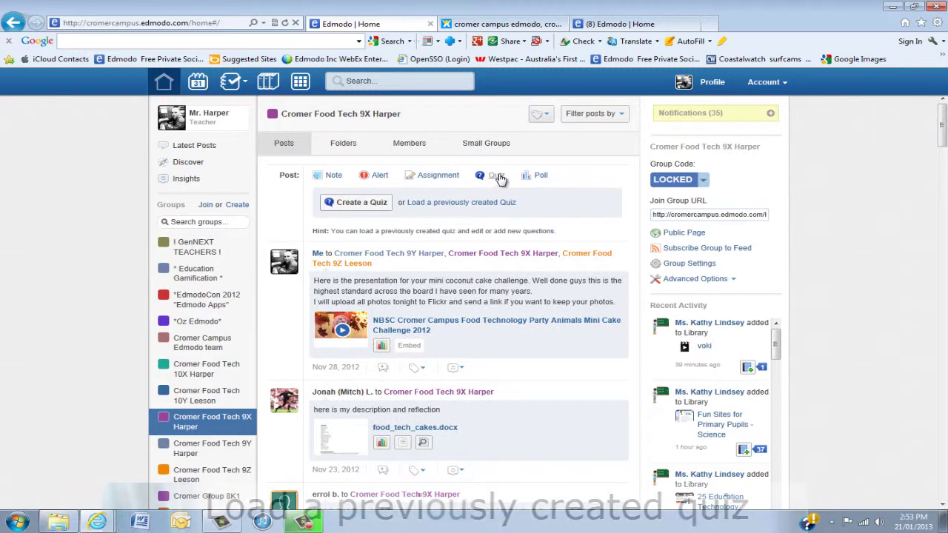
{"action": "left_click", "coordinate": [457, 206]}
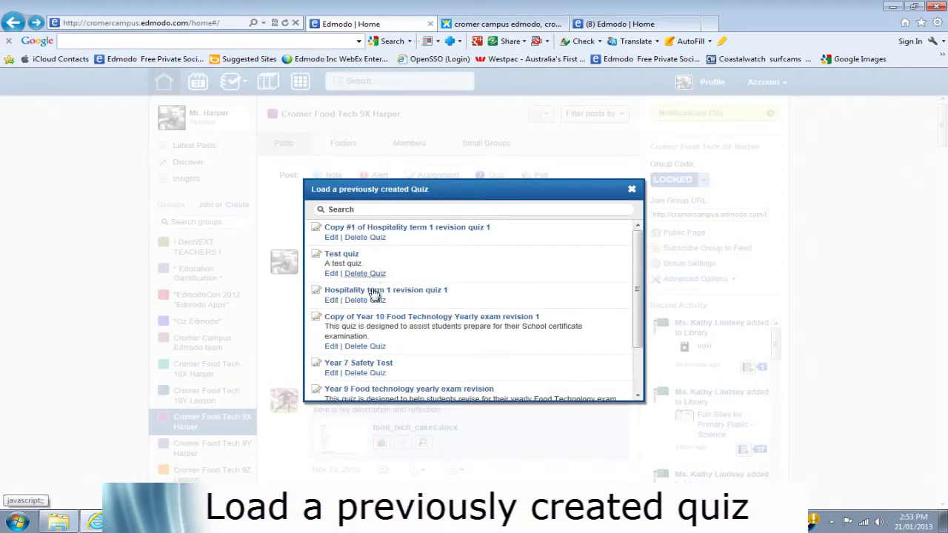
{"action": "left_click", "coordinate": [376, 292]}
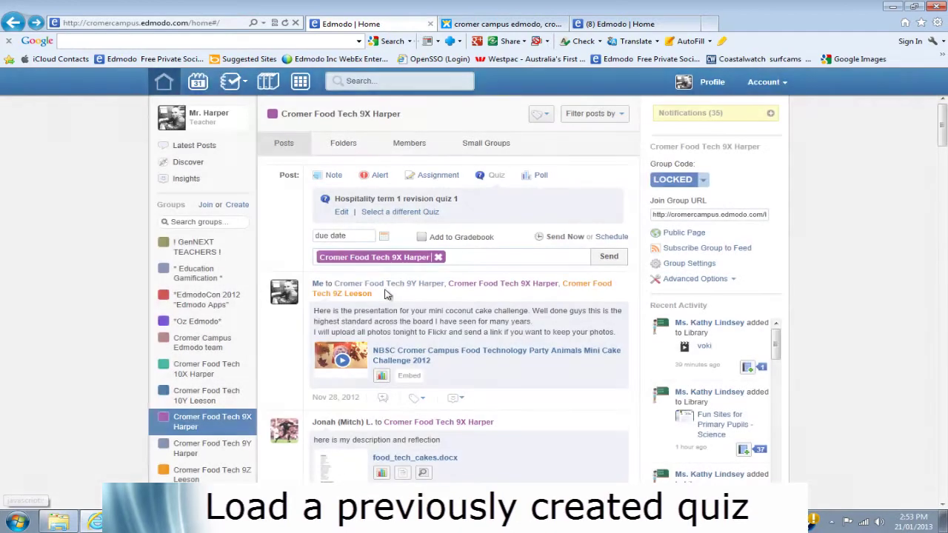
- Set the quiz post's due date to 01/24/2013 using the calendar
{"action": "left_click", "coordinate": [384, 237]}
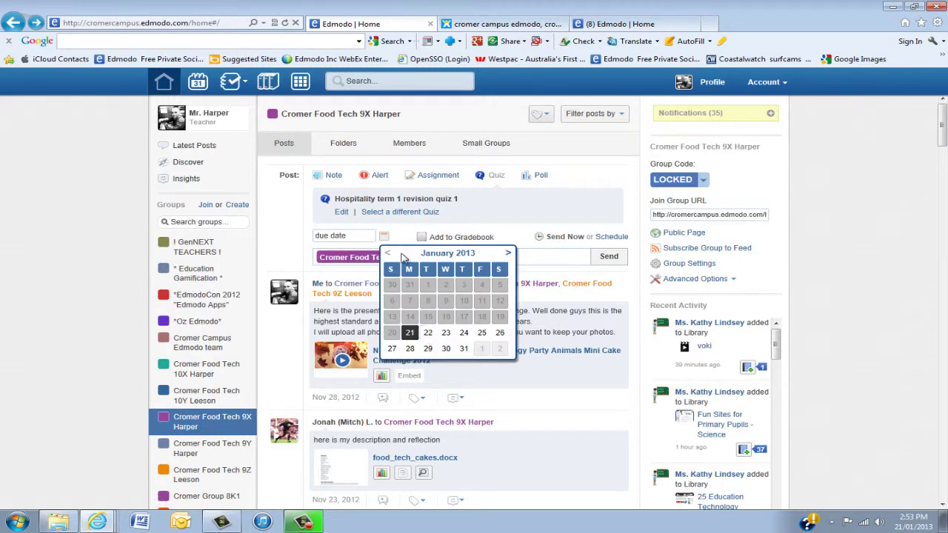
{"action": "left_click", "coordinate": [463, 334]}
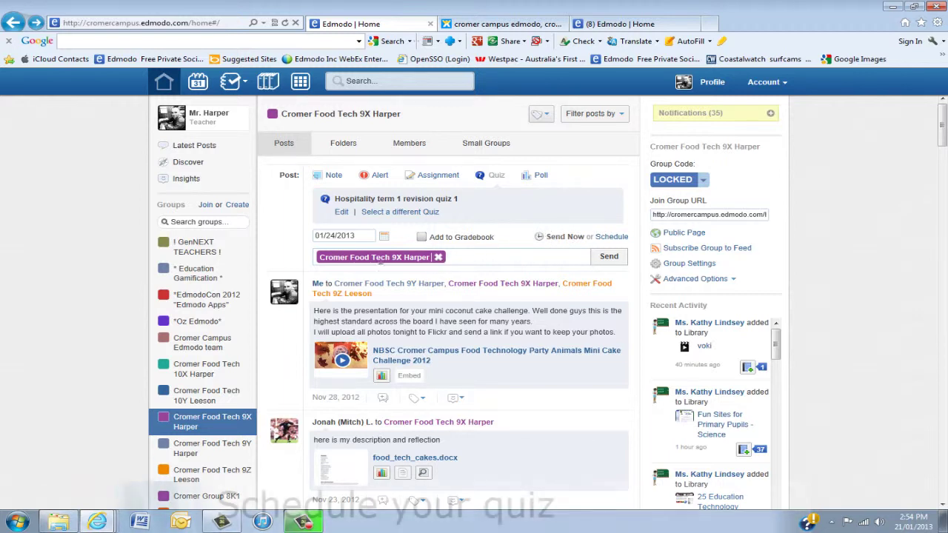
- Schedule the Hospitality quiz post for January 23, 2013 instead of sending it now
{"action": "left_click", "coordinate": [611, 239]}
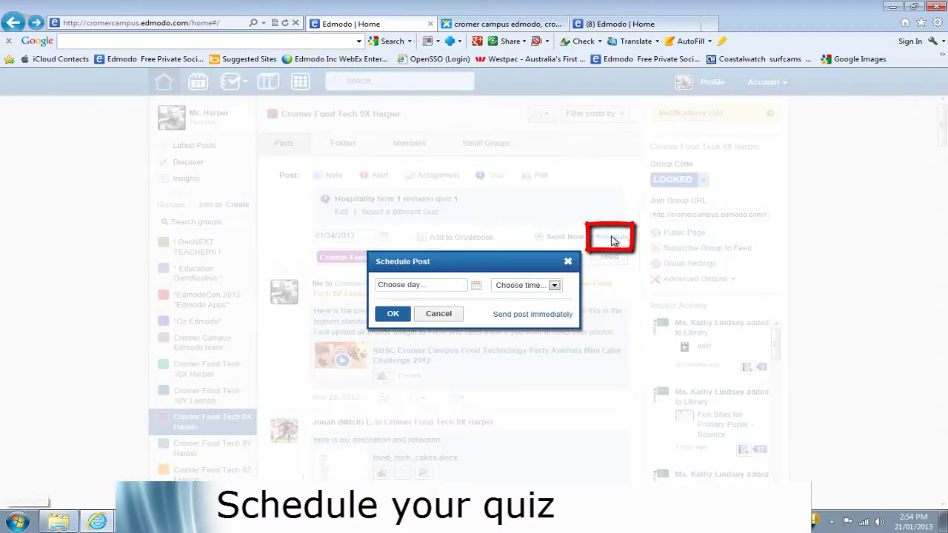
{"action": "left_click", "coordinate": [478, 287]}
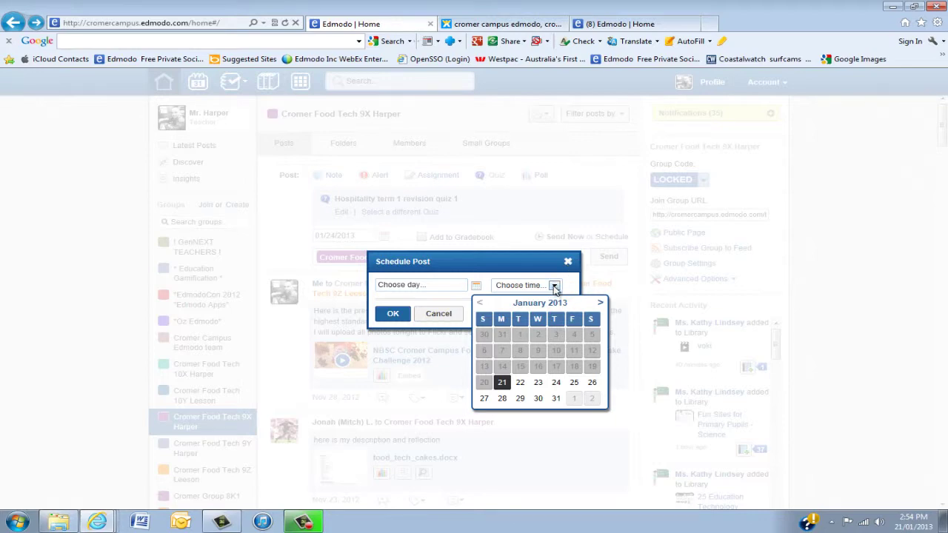
{"action": "left_click", "coordinate": [537, 383]}
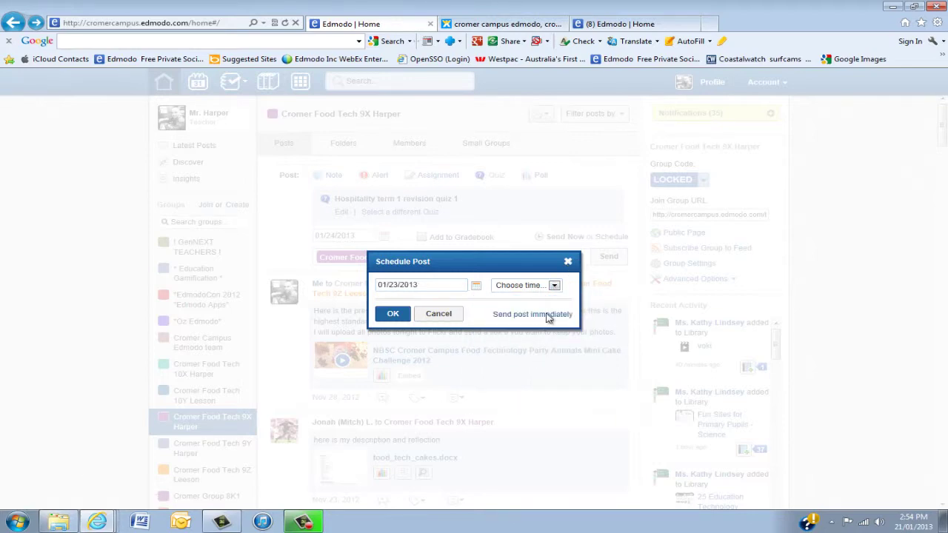
{"action": "left_click", "coordinate": [568, 263]}
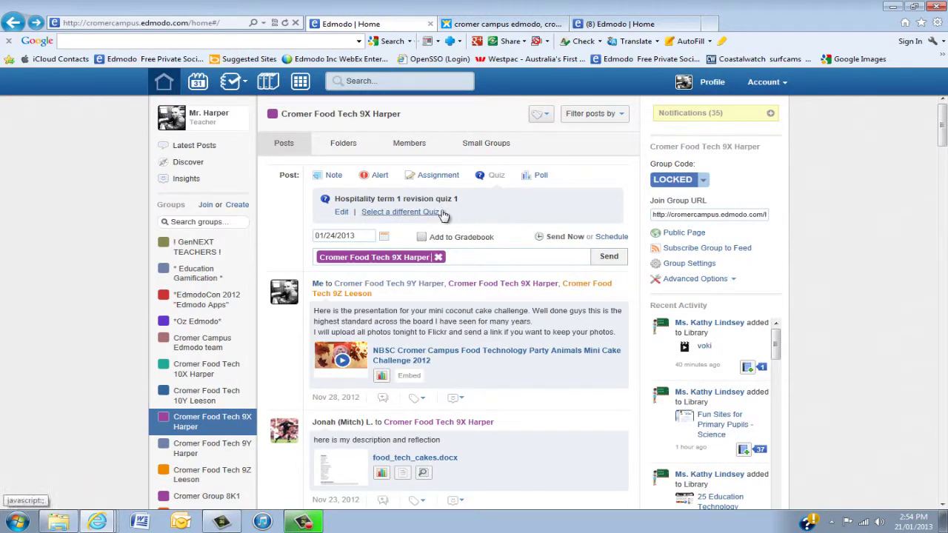
- Open the NBSC staff techno lounge group and start a new poll there
{"action": "left_click", "coordinate": [542, 178]}
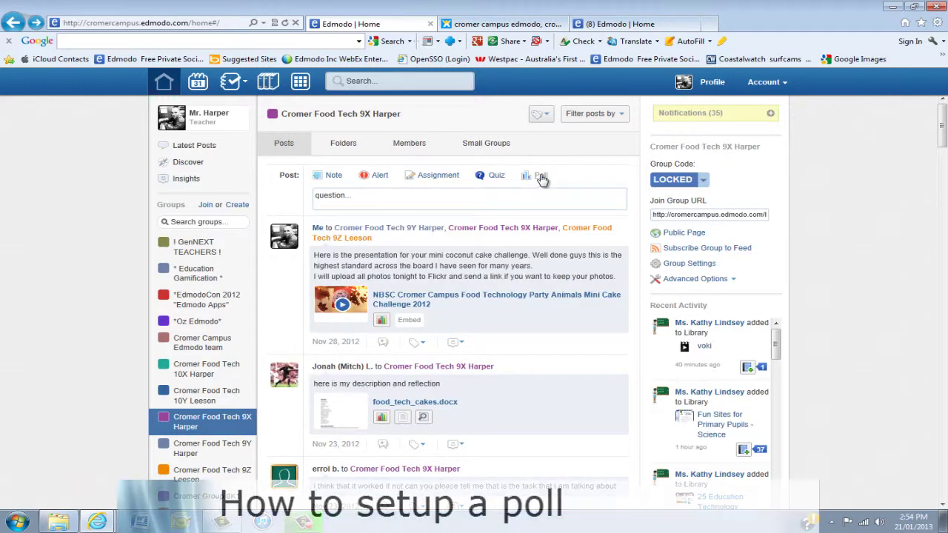
{"action": "scroll", "coordinate": [234, 386], "scroll_direction": "down", "scroll_amount": 5}
{"action": "scroll", "coordinate": [236, 383], "scroll_direction": "down", "scroll_amount": 4}
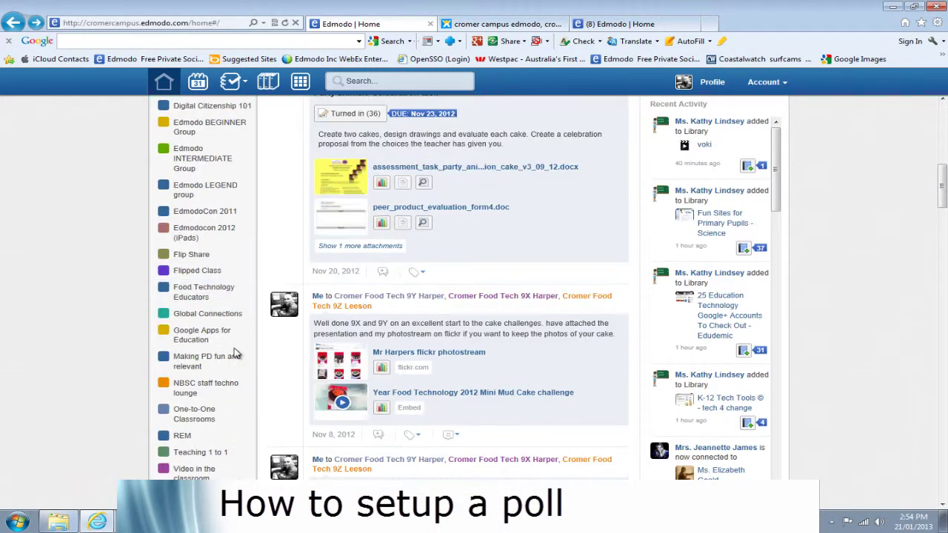
{"action": "left_click", "coordinate": [220, 390]}
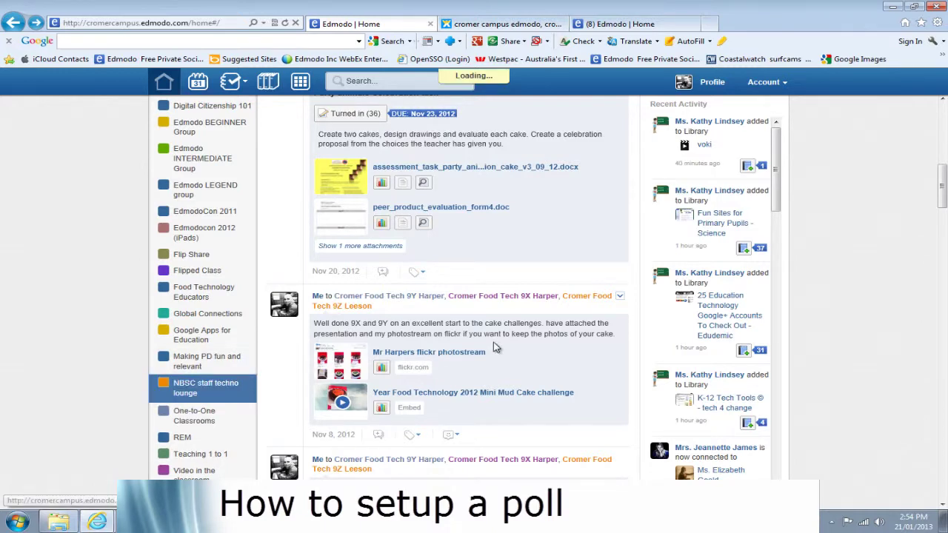
{"action": "scroll", "coordinate": [467, 328], "scroll_direction": "up", "scroll_amount": 3}
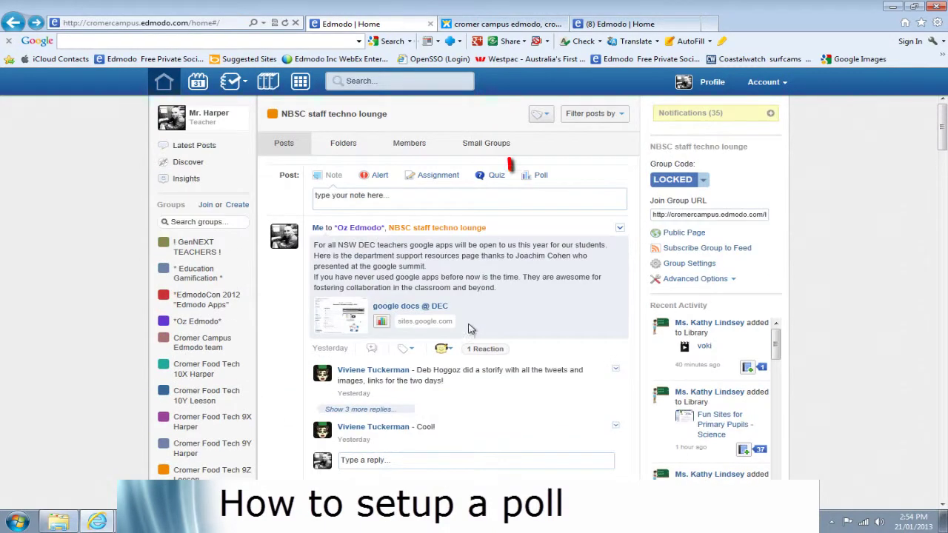
{"action": "left_click", "coordinate": [542, 176]}
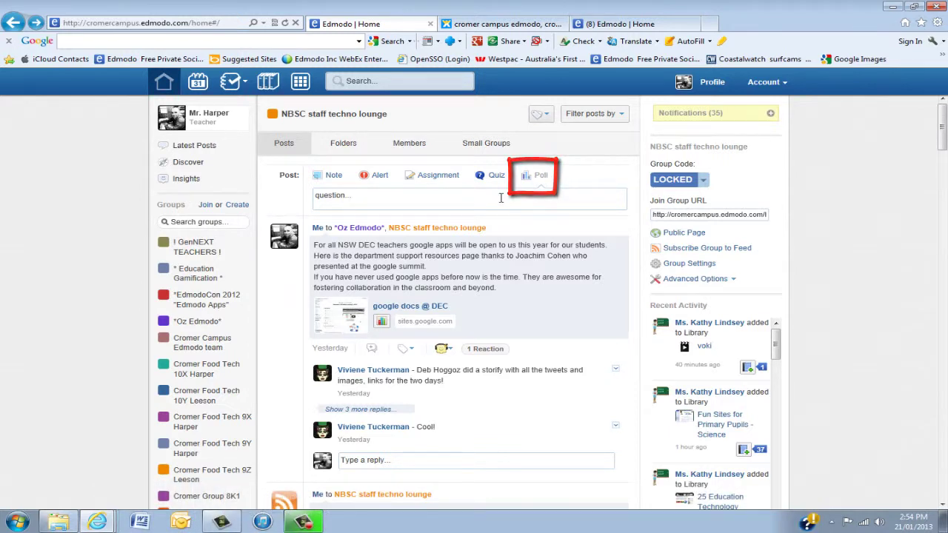
- Ask 'How was your holiday' with answers great, good, not long enough and bad, then send
{"action": "left_click", "coordinate": [361, 199]}
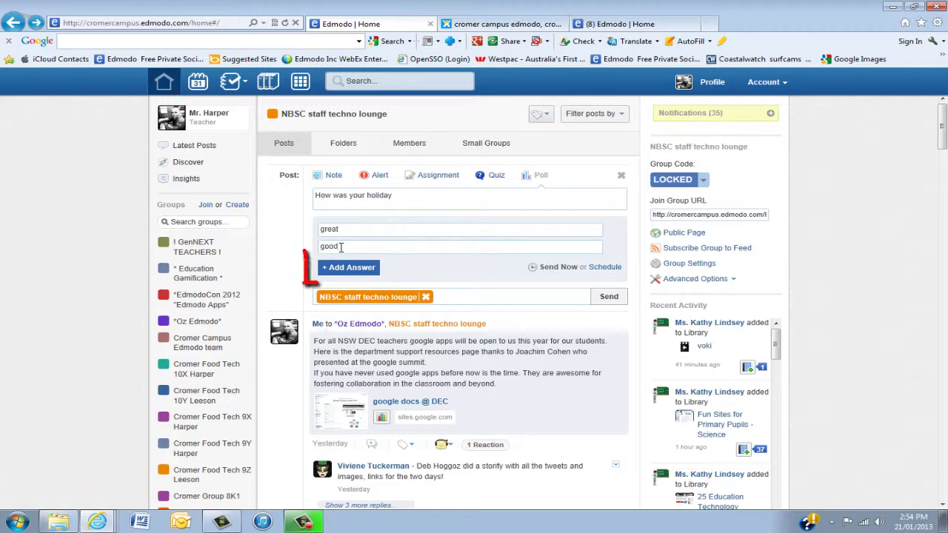
{"action": "left_click", "coordinate": [368, 270]}
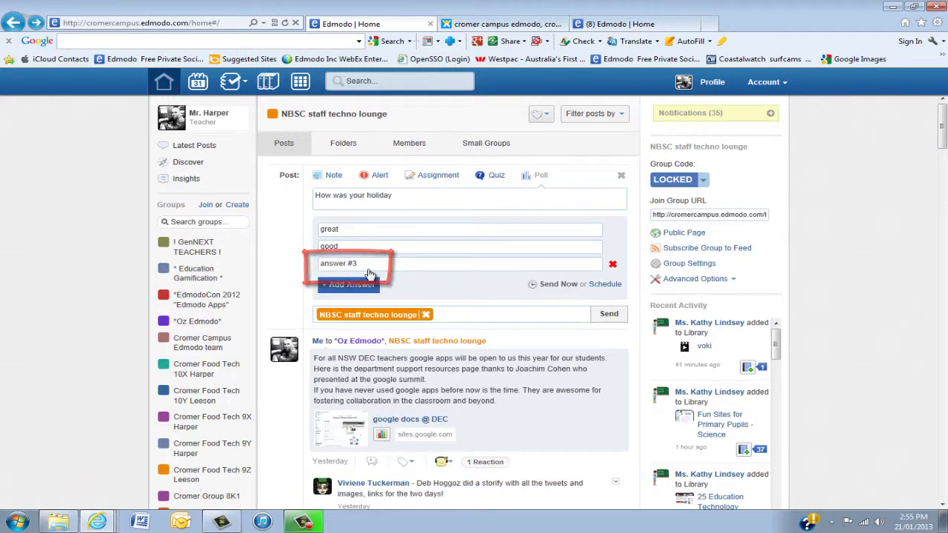
{"action": "left_click", "coordinate": [354, 264]}
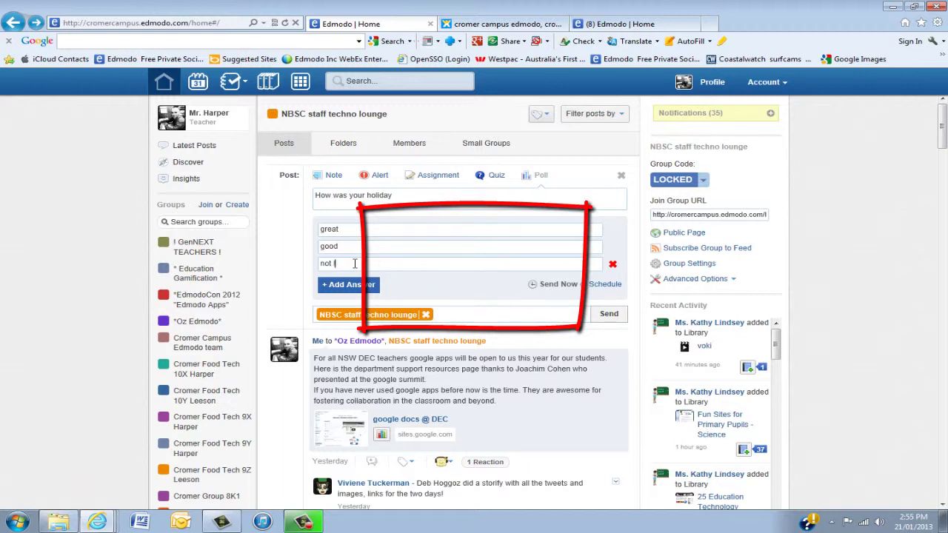
{"action": "type", "text": "not long enough"}
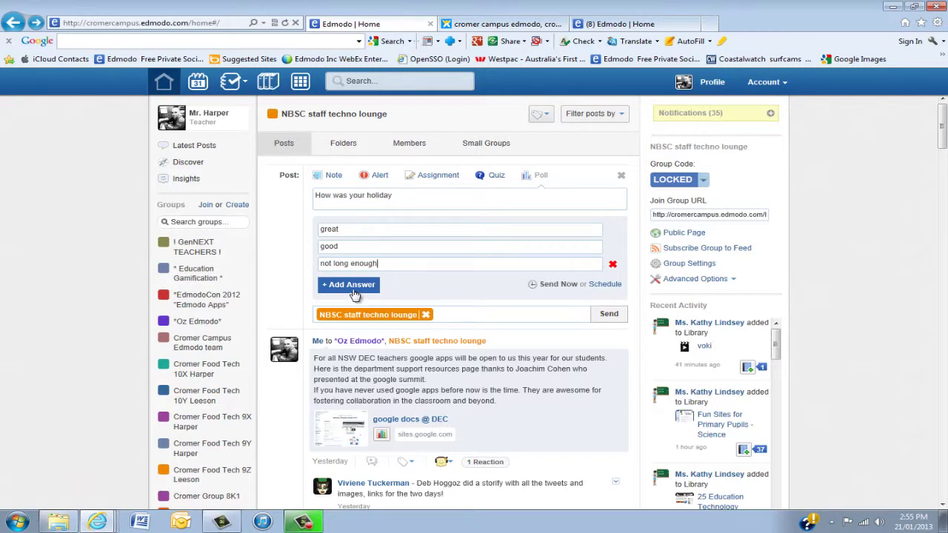
{"action": "left_click", "coordinate": [354, 284]}
{"action": "left_click", "coordinate": [351, 282]}
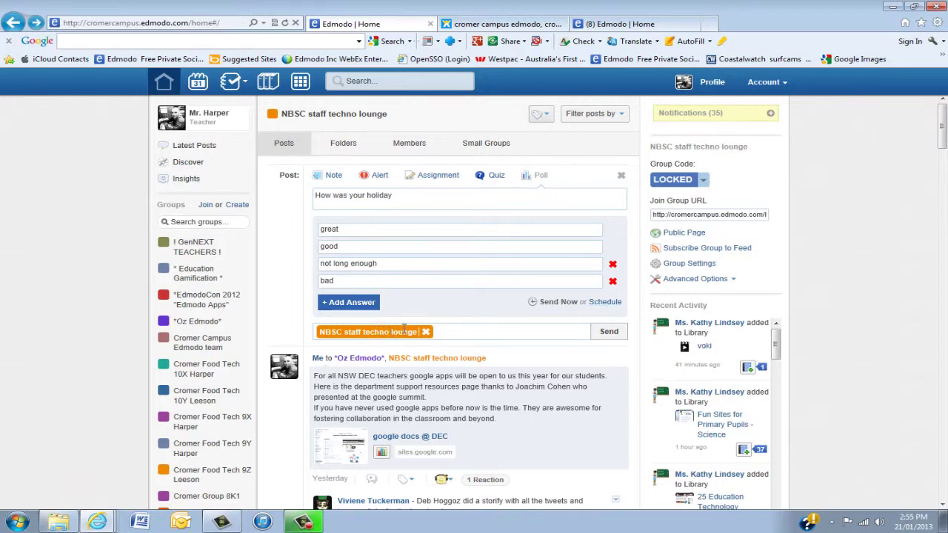
{"action": "left_click", "coordinate": [610, 332]}
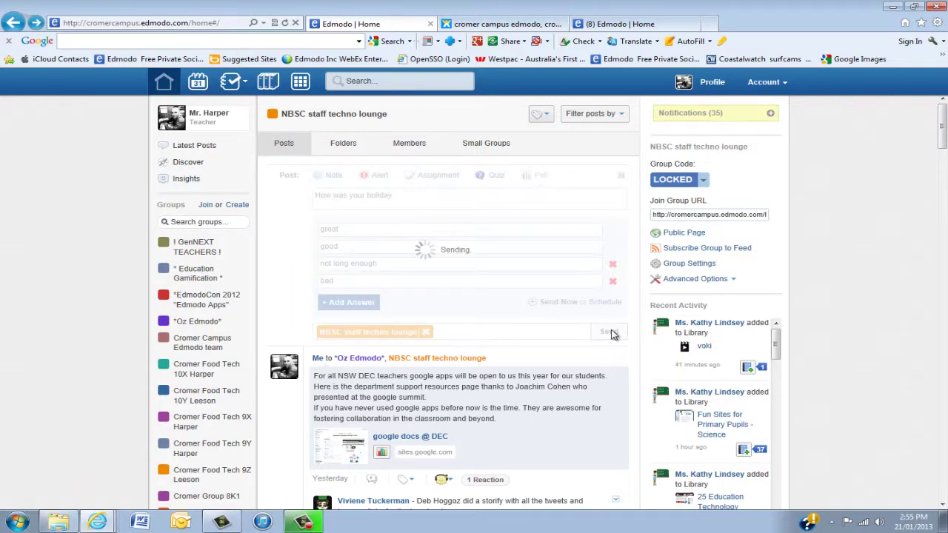